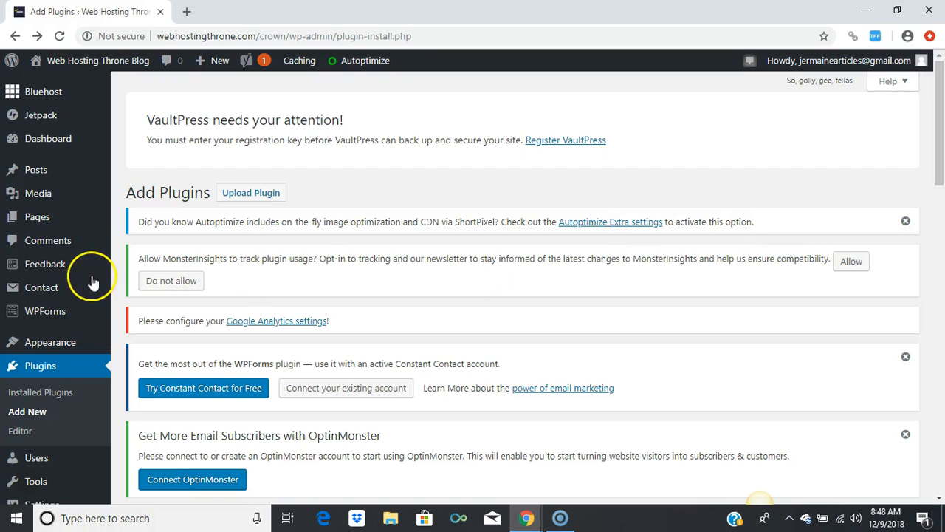
- Open the post "Step by Step Guide on How to Install the Wp Postratings Plugin" for editing from the list of all posts
mouse_move(45, 173)
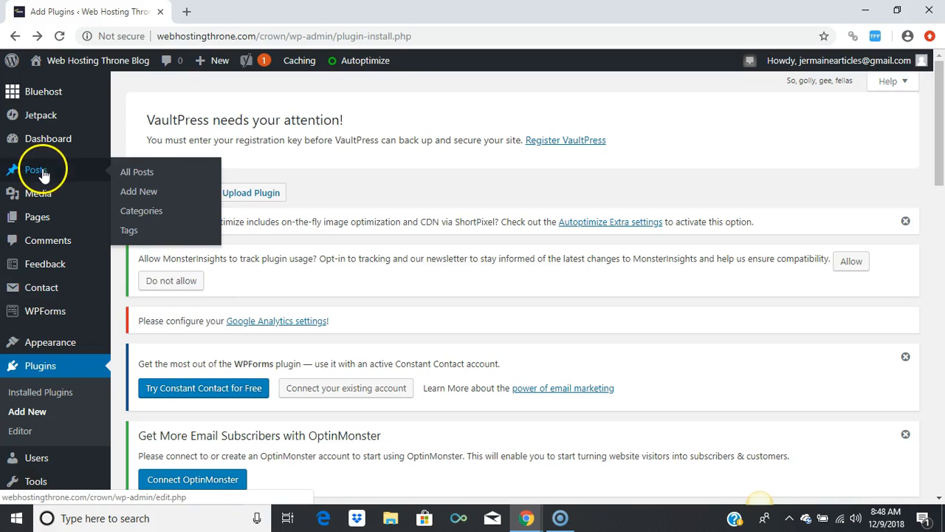
left_click(144, 172)
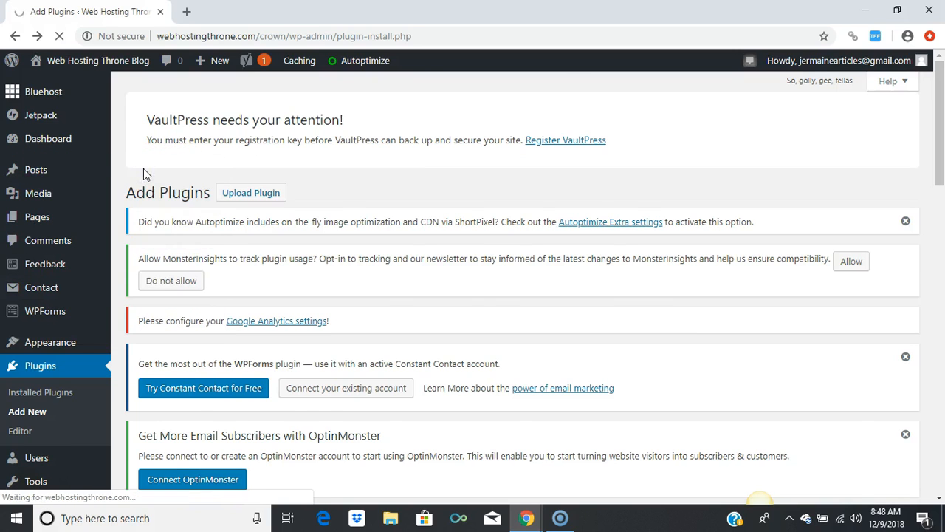
scroll(940, 309, "down", 2)
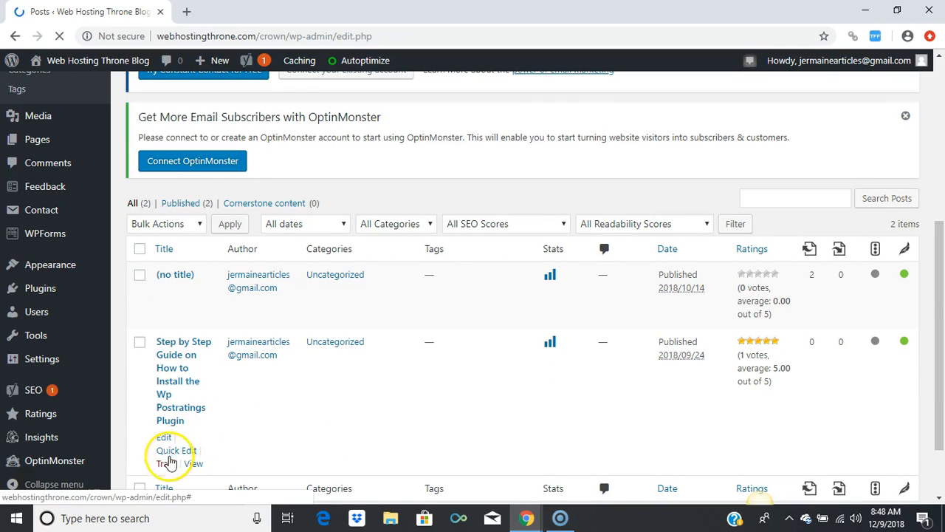
left_click(164, 439)
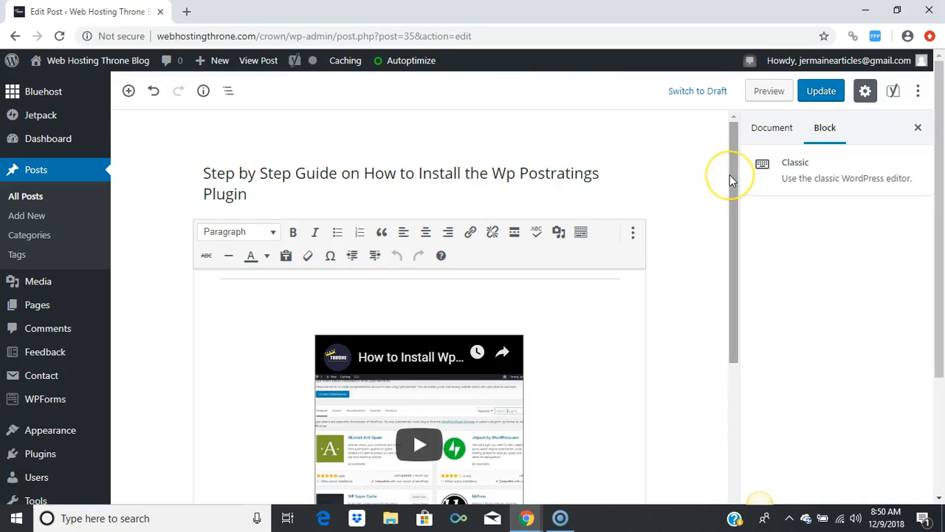
- Examine the post's title in the editor by highlighting its full text and clearing the highlight
left_click_drag(734, 170, 732, 140)
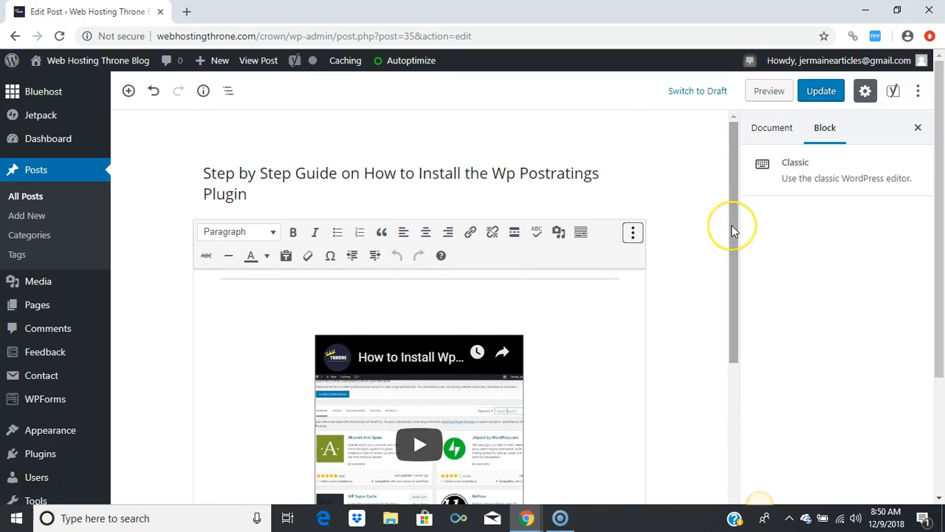
left_click(731, 234)
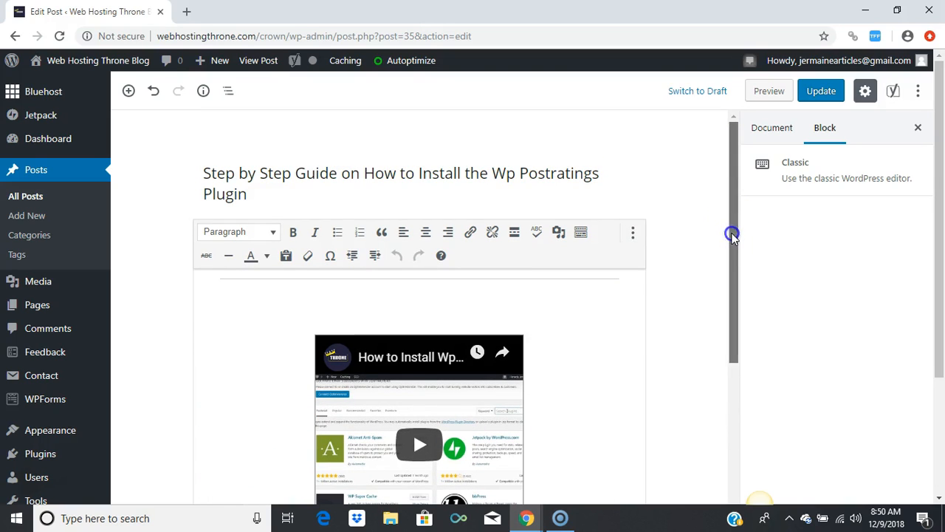
left_click_drag(732, 251, 732, 177)
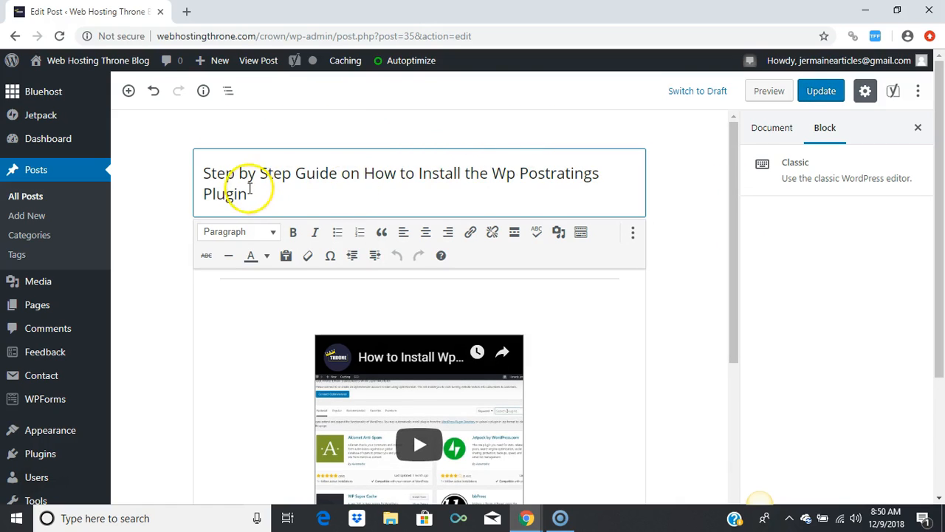
left_click(206, 174)
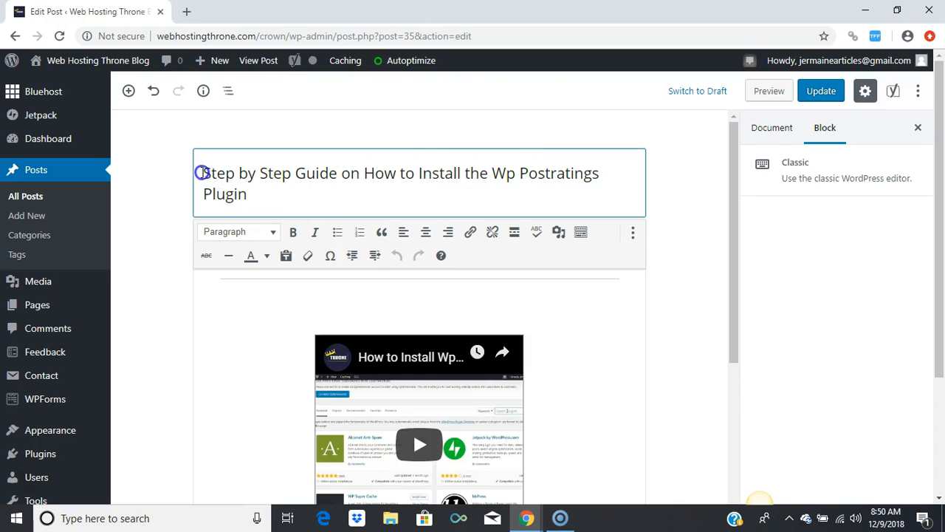
triple_click(201, 173)
left_click(202, 172)
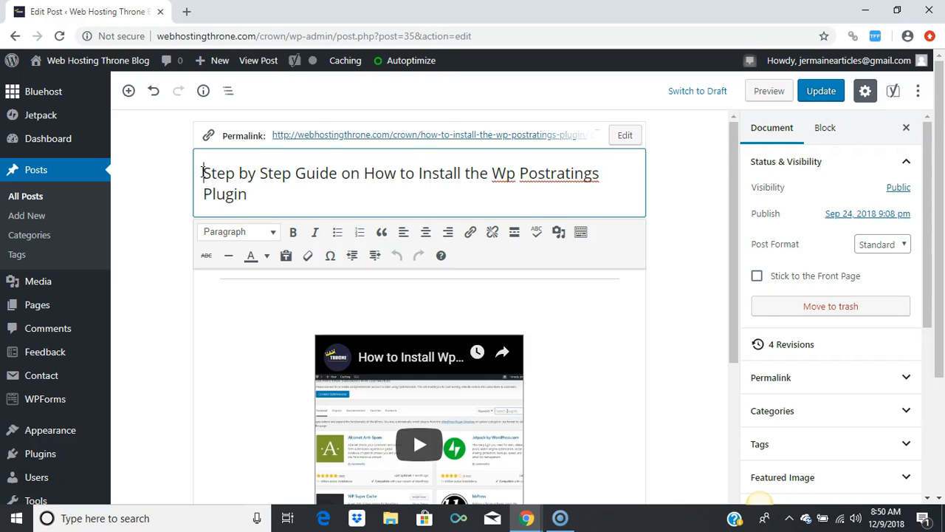
left_click_drag(202, 171, 249, 199)
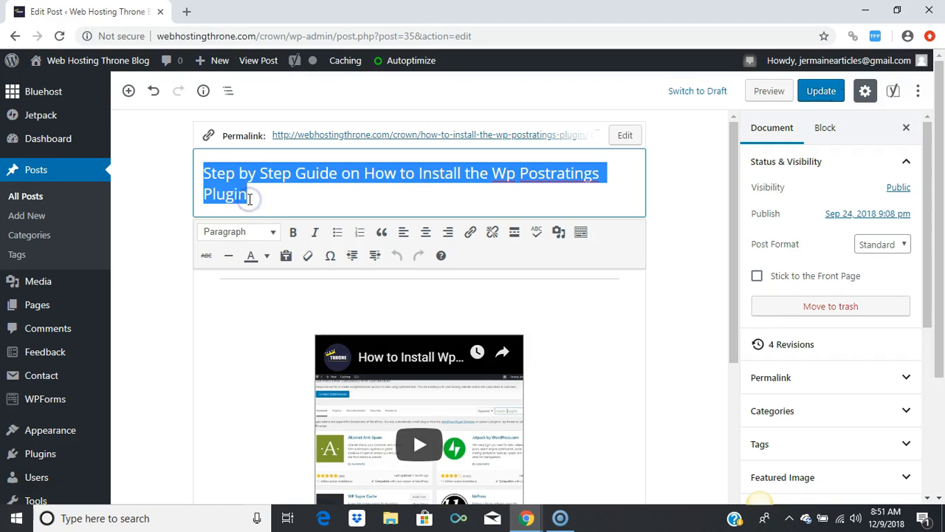
left_click(249, 199)
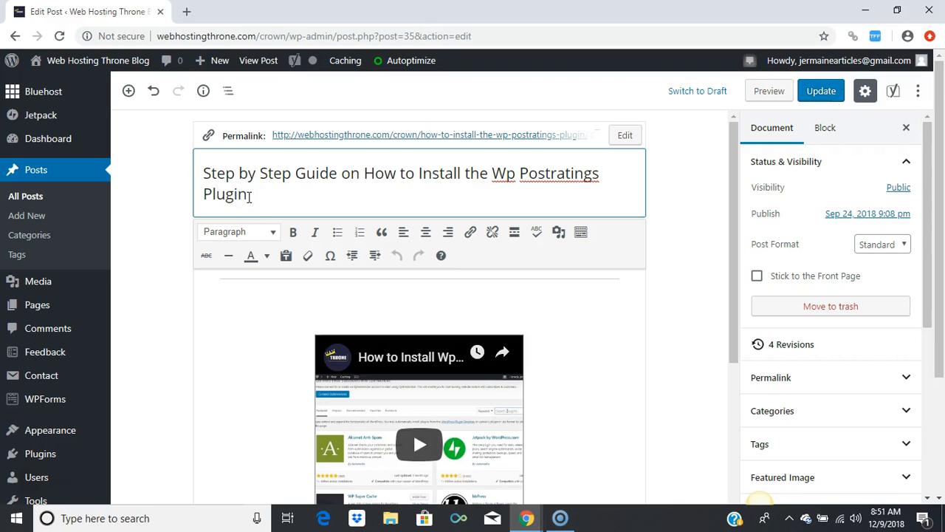
left_click_drag(198, 174, 198, 173)
left_click(199, 172)
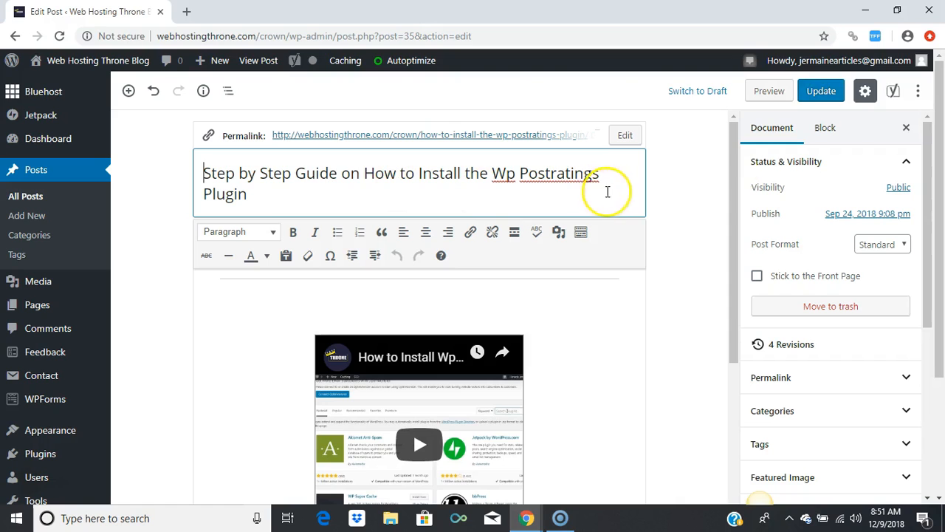
- Change the line "How to Enable Google Rich Snippets for Wp Postratings" below the video to the Paragraph format
left_click_drag(733, 161, 732, 283)
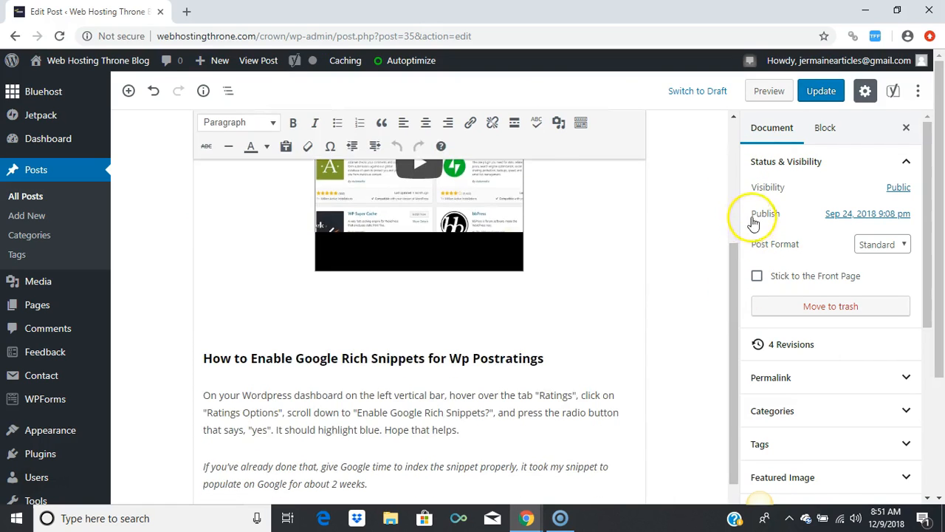
left_click_drag(734, 244, 731, 183)
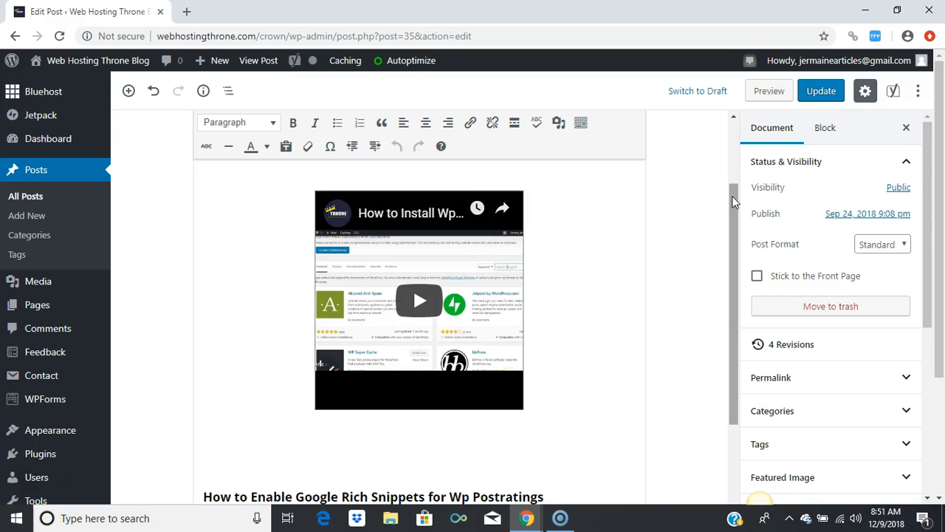
left_click_drag(728, 243, 728, 293)
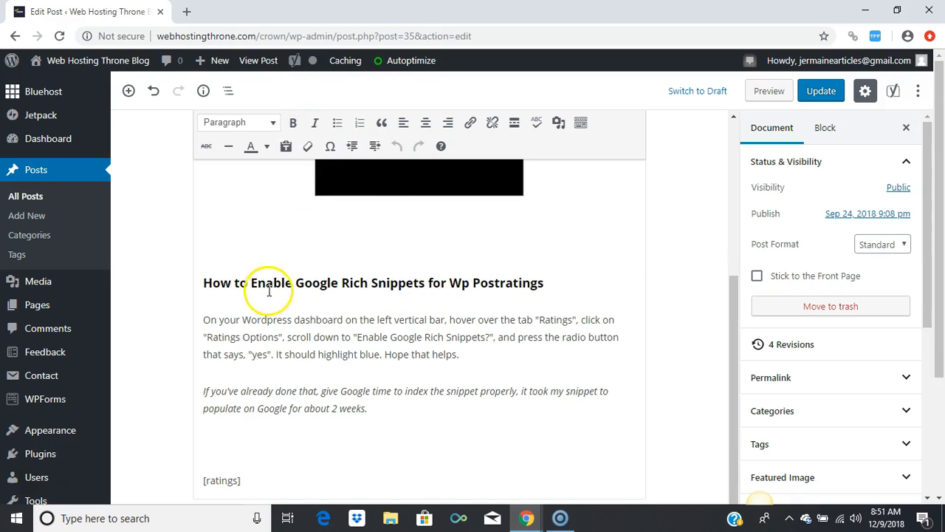
left_click_drag(204, 287, 603, 287)
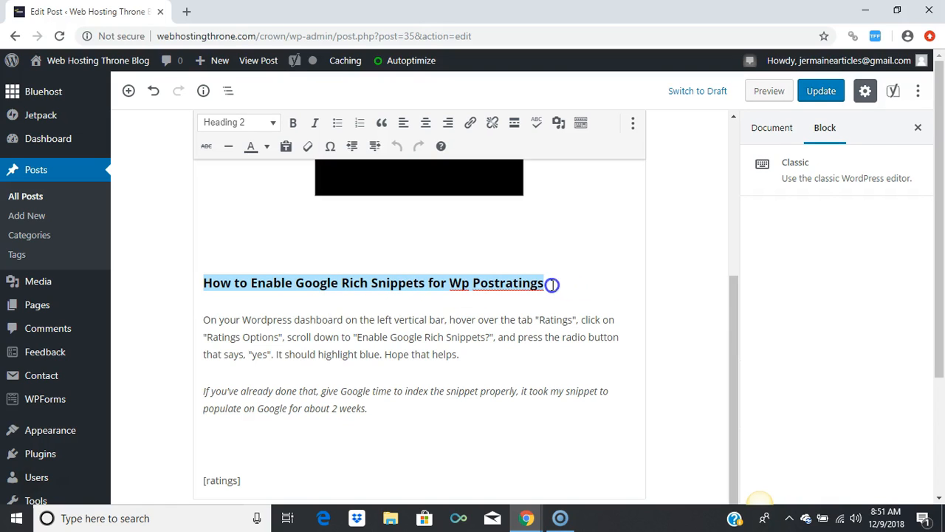
left_click(274, 123)
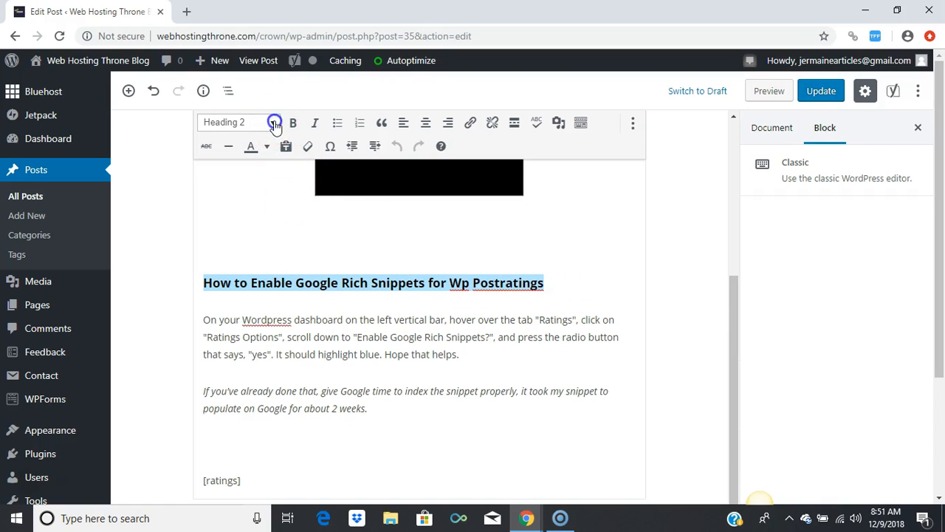
left_click(249, 146)
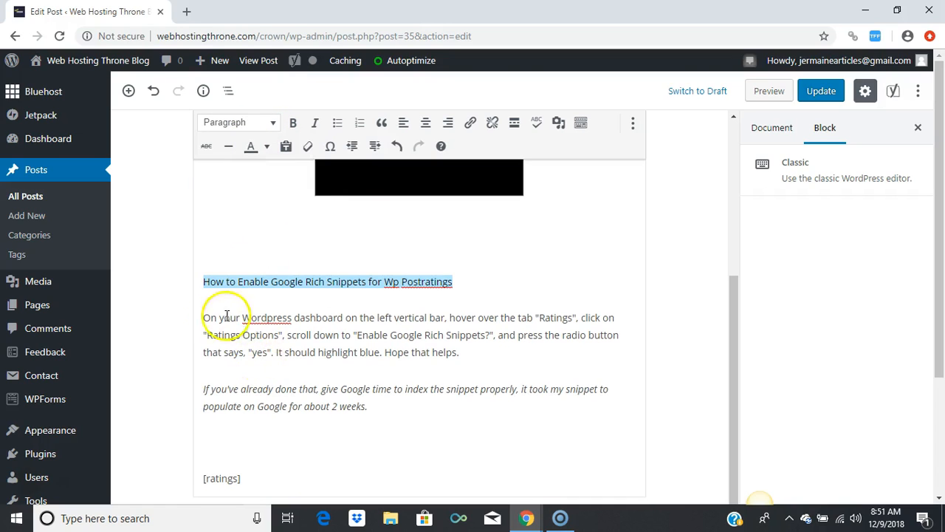
- Try the Heading 1 format on the Google Rich Snippets line and set it to Heading 2
left_click(272, 123)
left_click(250, 169)
left_click(273, 122)
left_click(248, 190)
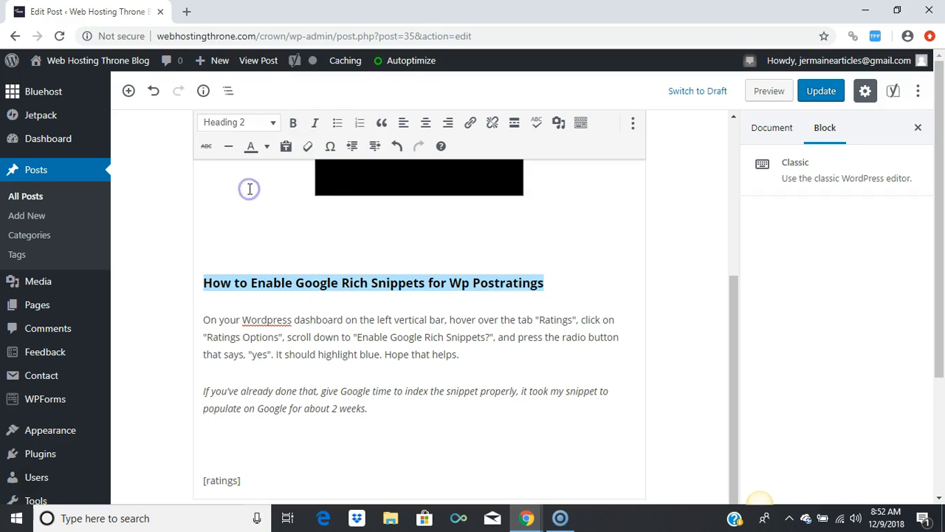
- Try the Heading 3 format on the Google Rich Snippets line, return it to Heading 2 and deselect it
left_click(271, 122)
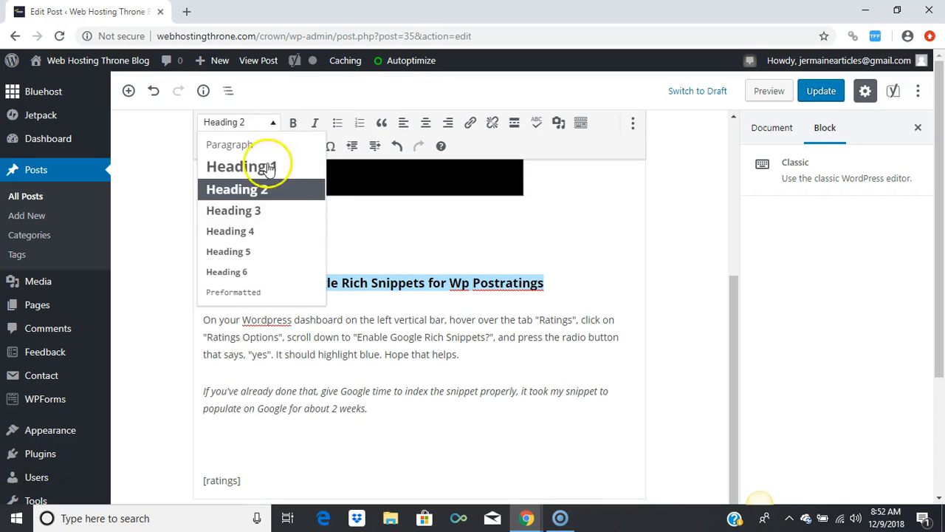
left_click(248, 212)
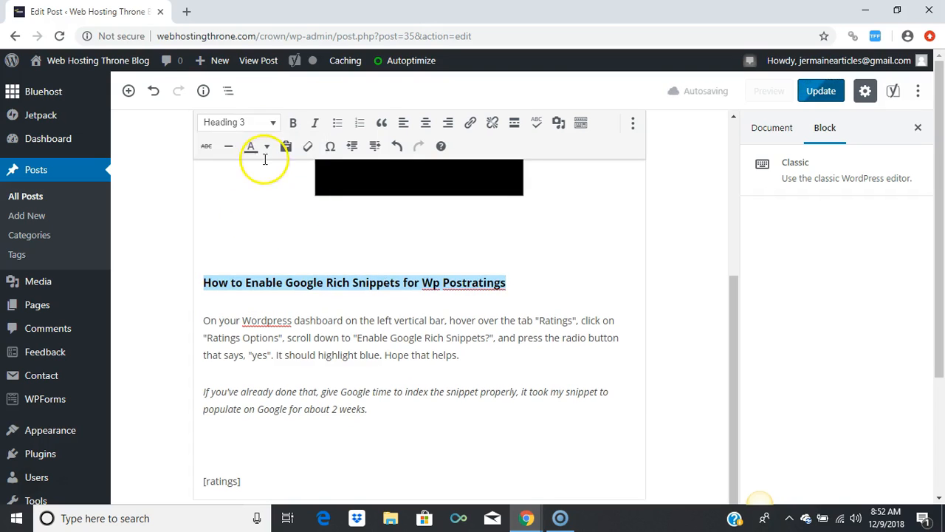
left_click(273, 123)
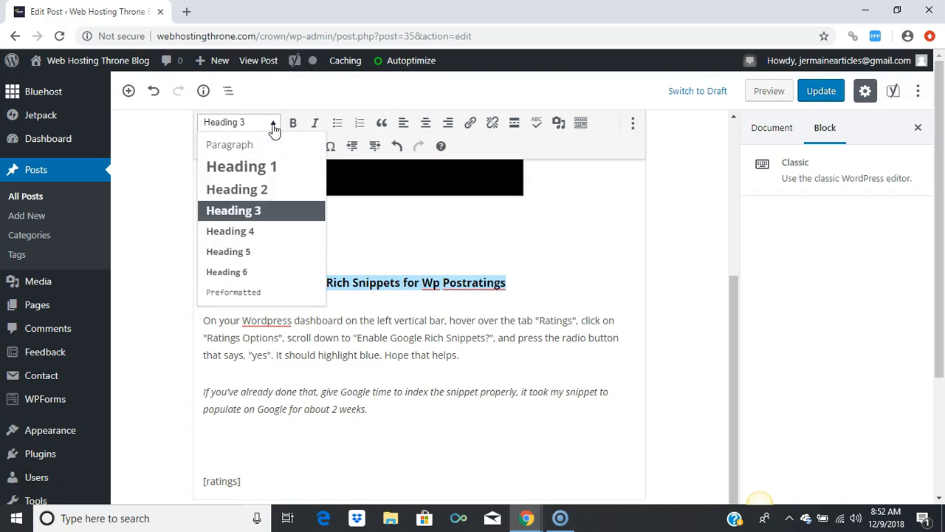
left_click(253, 194)
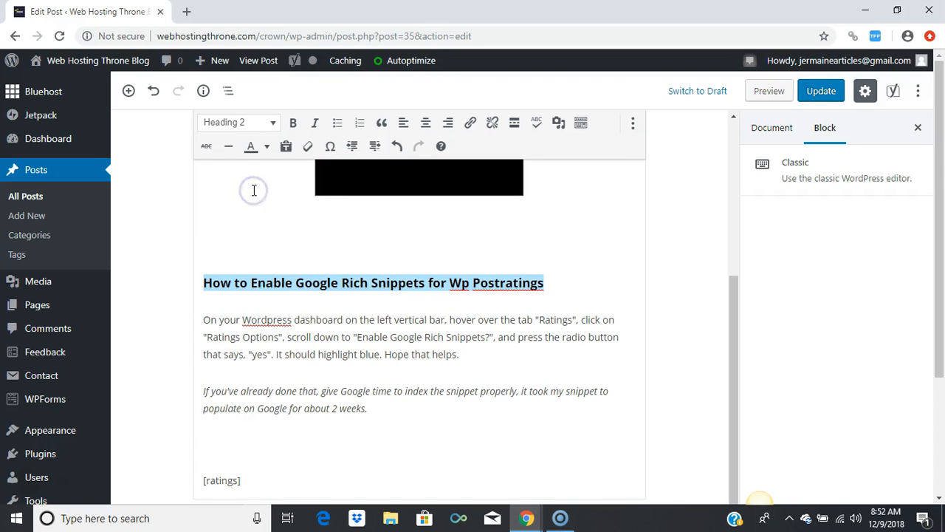
left_click(203, 284)
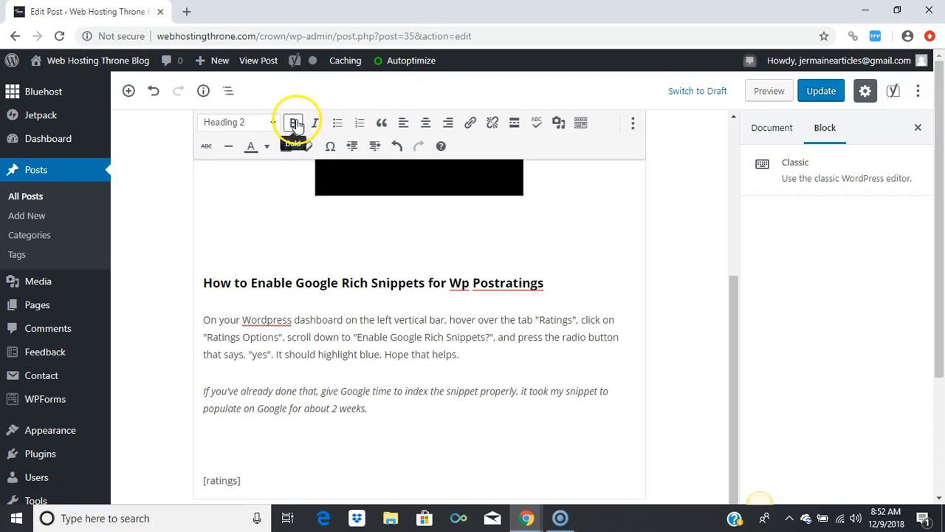
- Make the words "On your Wordpress" under the heading bold and remove the bold formatting again
left_click(203, 322)
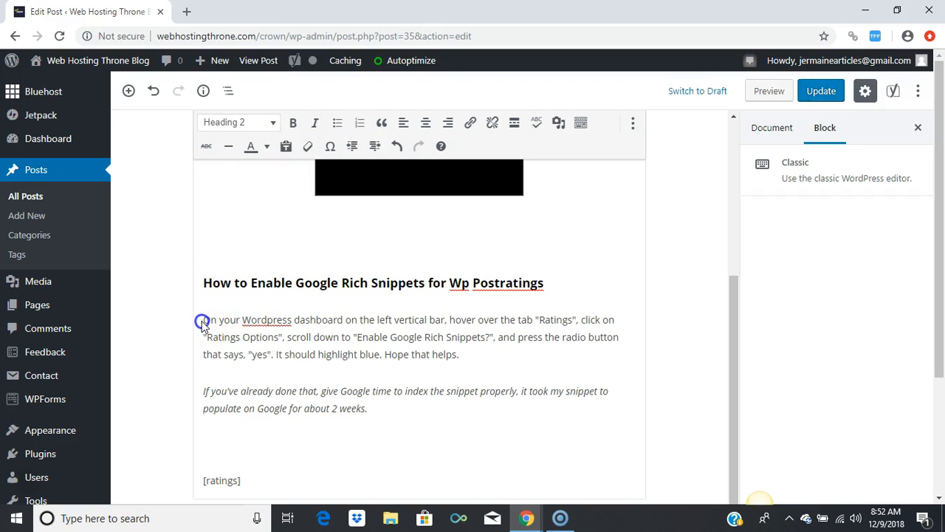
left_click_drag(202, 320, 285, 323)
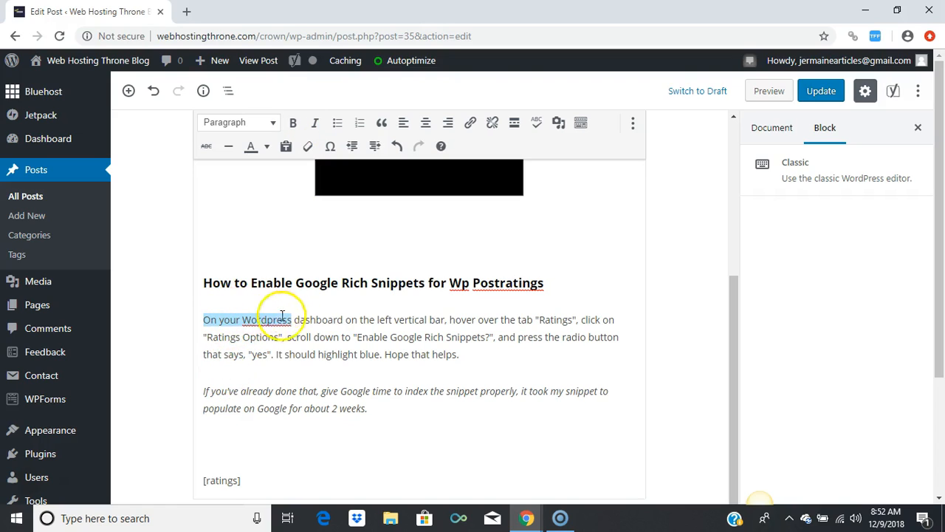
left_click(293, 124)
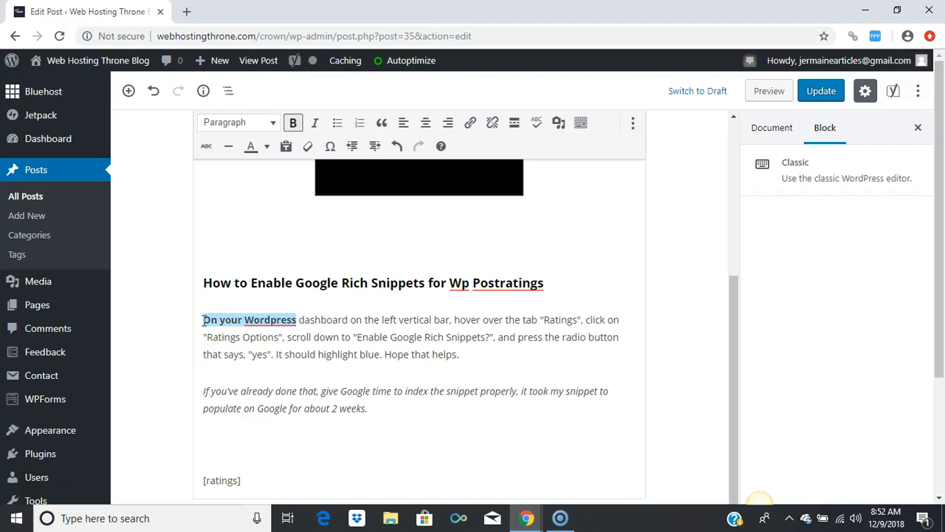
left_click(204, 320)
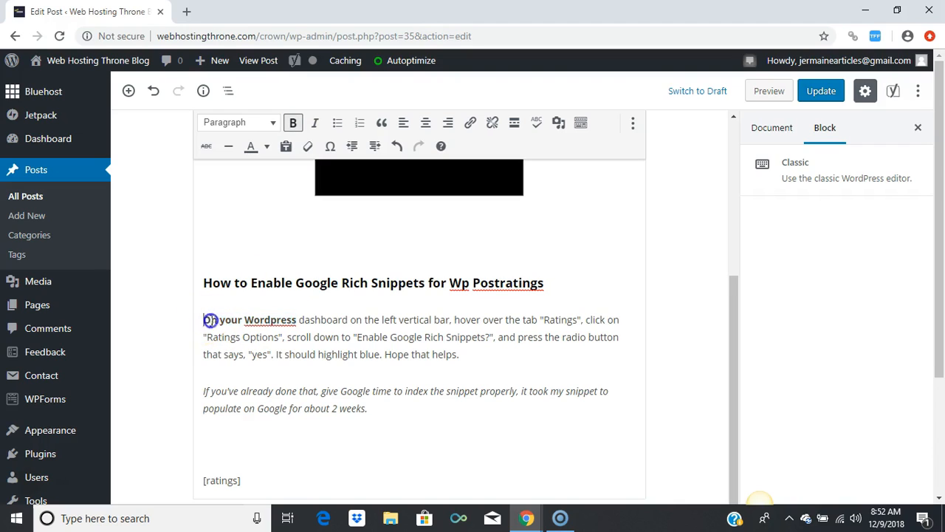
left_click_drag(206, 320, 293, 318)
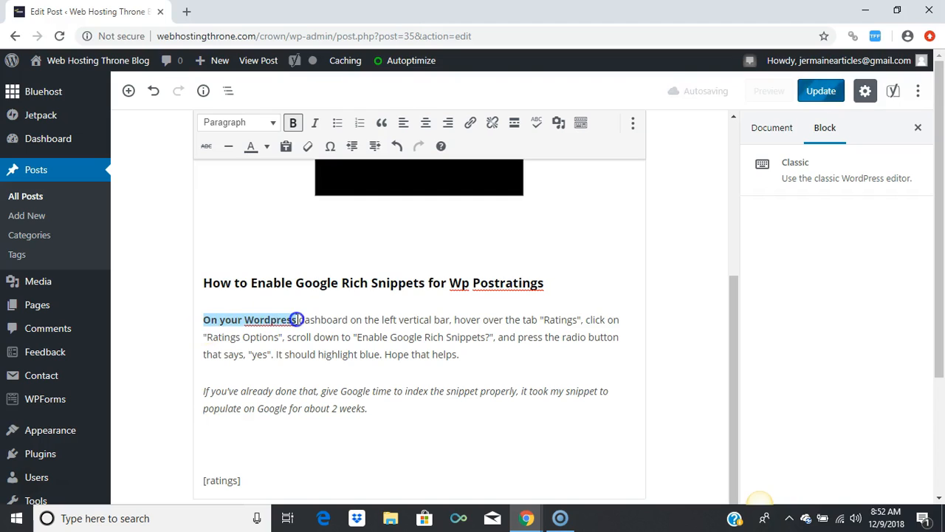
left_click(294, 124)
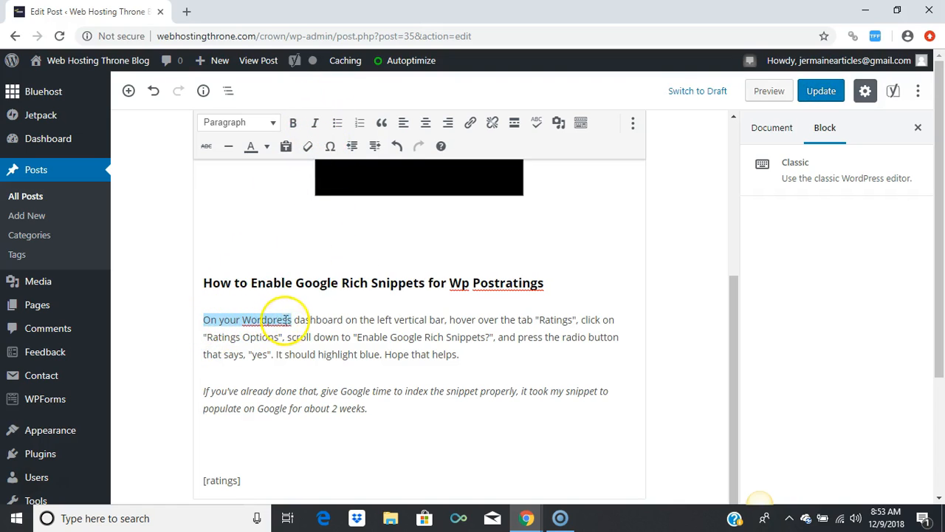
- Italicize the words "On your Wordpress" at the start of the paragraph and reselect them
left_click(315, 124)
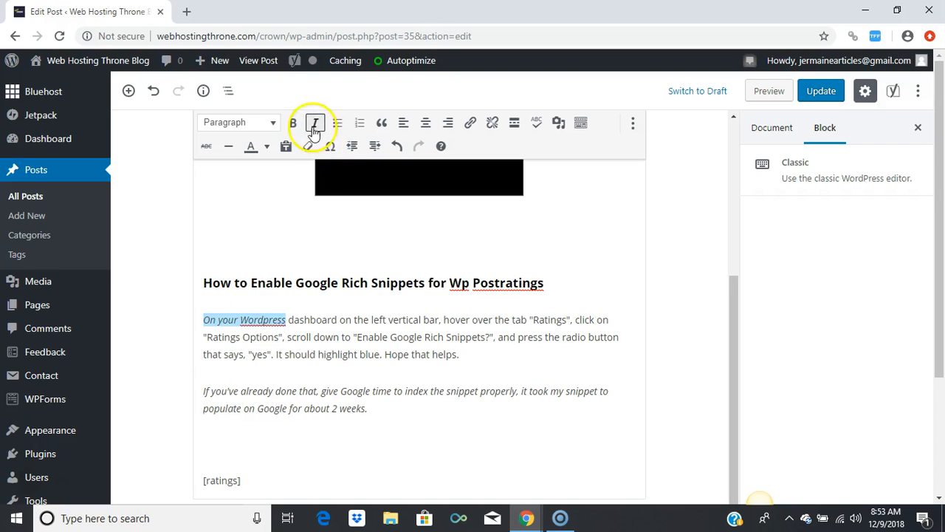
left_click(208, 320)
left_click_drag(212, 321, 296, 321)
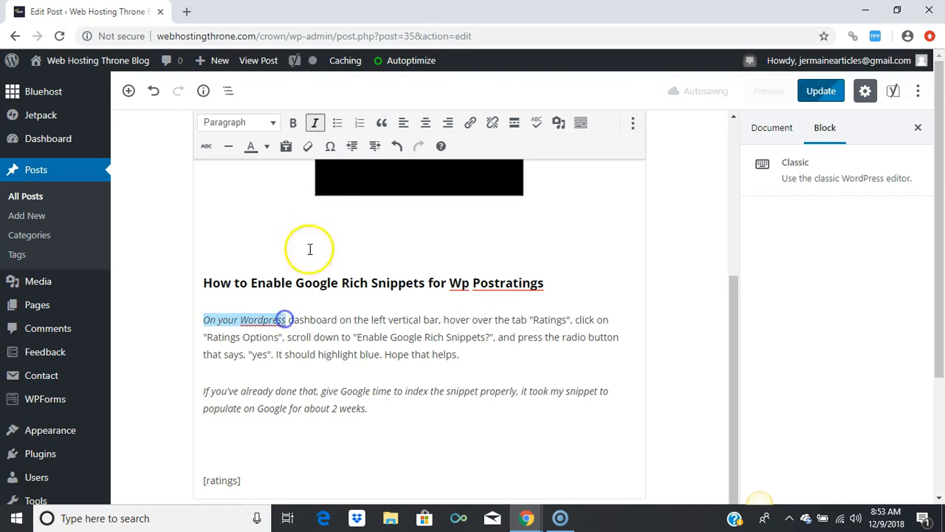
- Try bulleted and numbered list formatting on the paragraph starting "On your Wordpress" and remove the list formatting
left_click(337, 123)
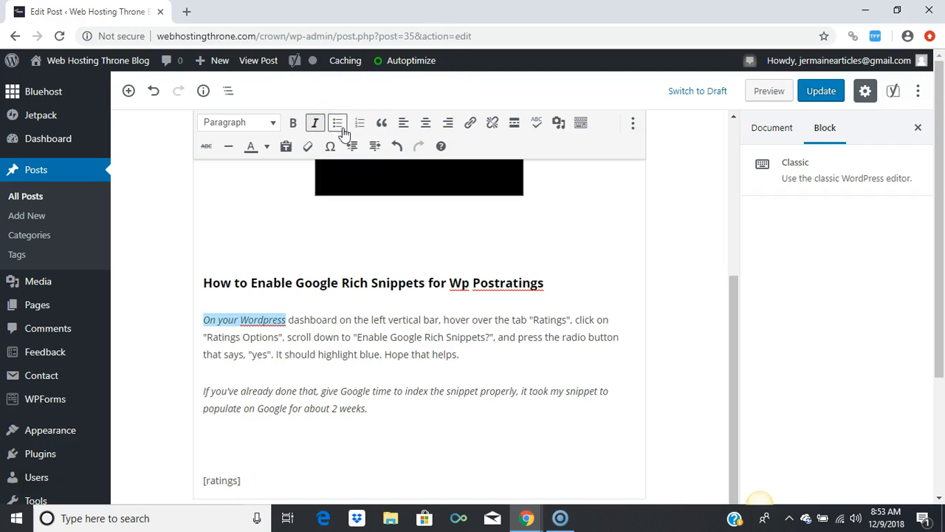
left_click(361, 124)
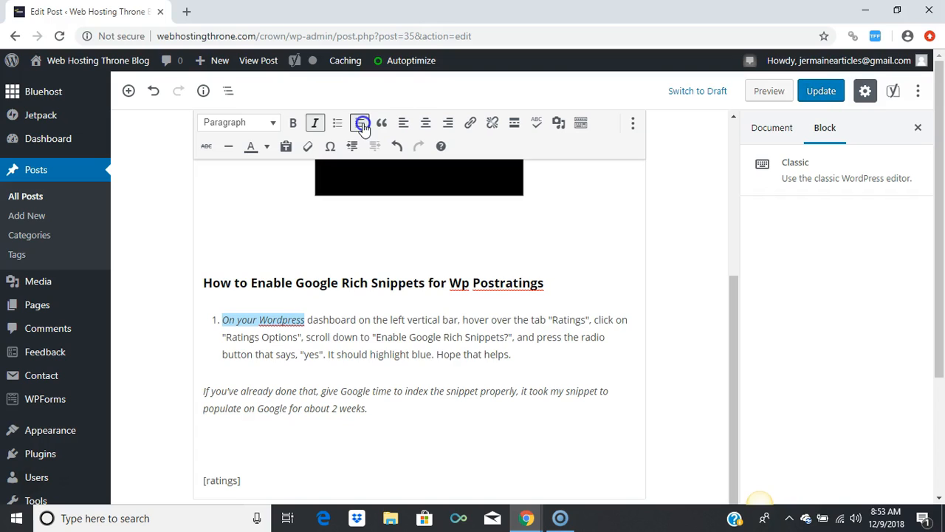
left_click(361, 124)
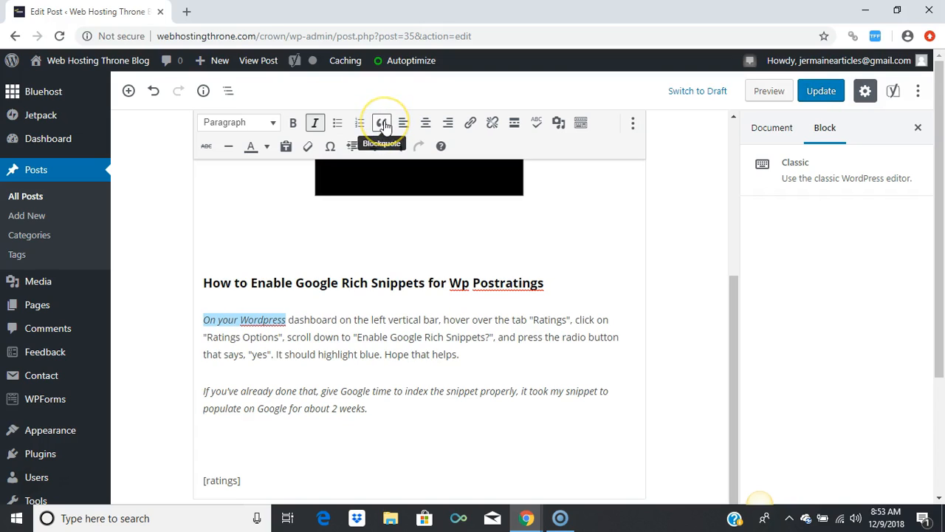
- Try blockquote formatting on the paragraph starting "On your Wordpress", turn it off again and remove the italics from those three words
left_click(383, 124)
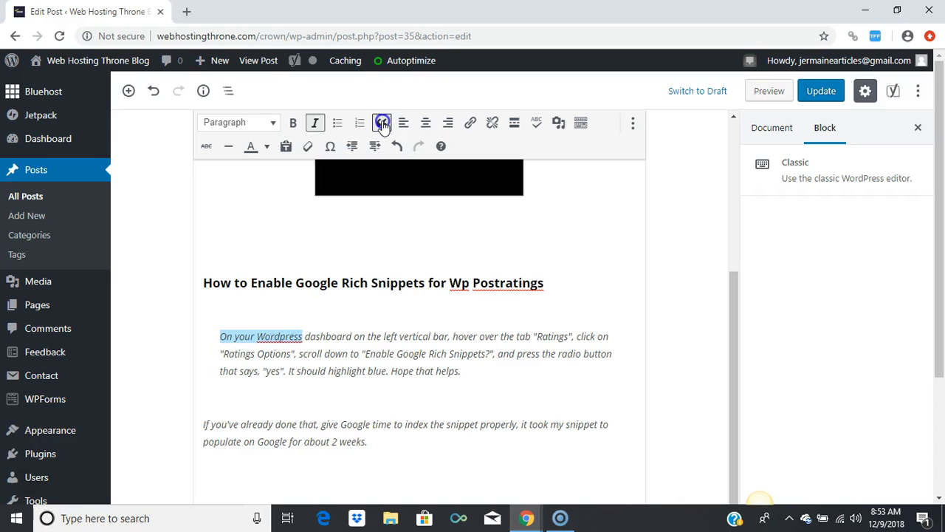
left_click(383, 123)
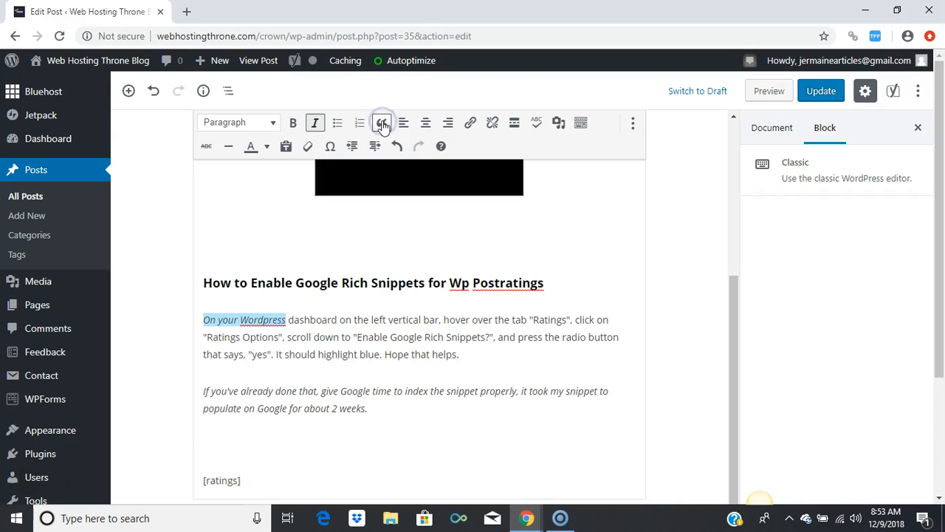
left_click(315, 124)
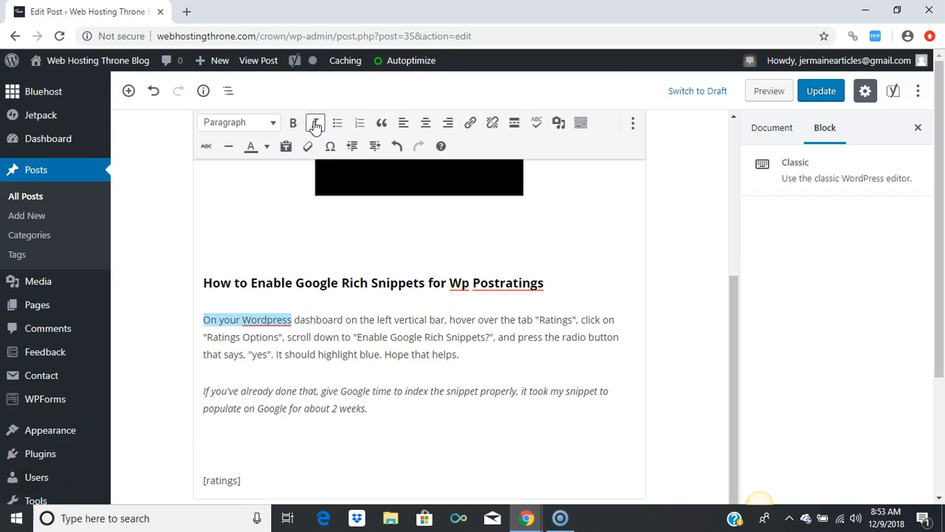
- Try center and right alignment on the paragraph starting "On your Wordpress" and return it to left alignment
left_click(428, 124)
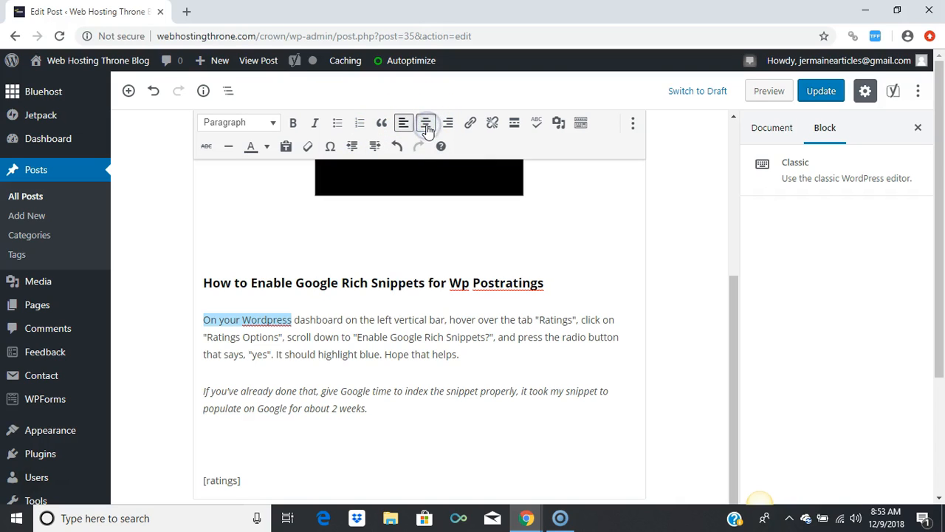
left_click(428, 125)
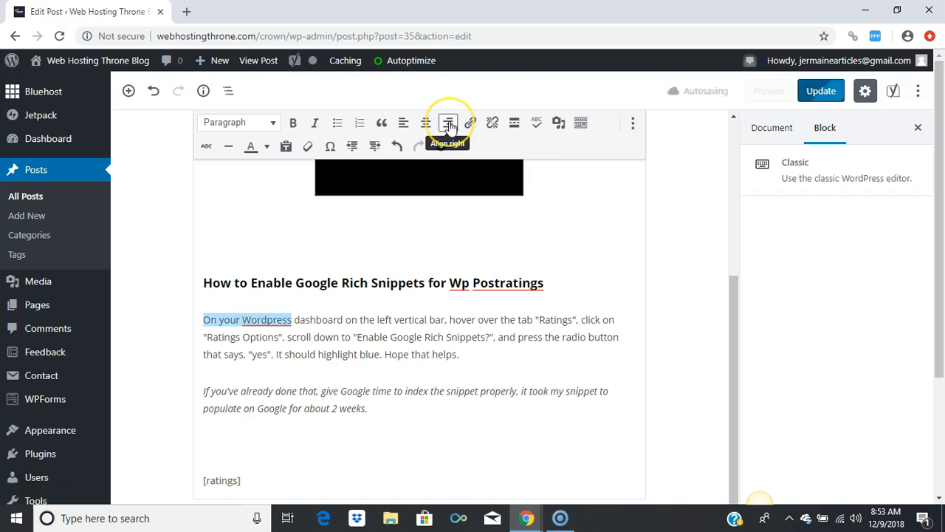
left_click(450, 124)
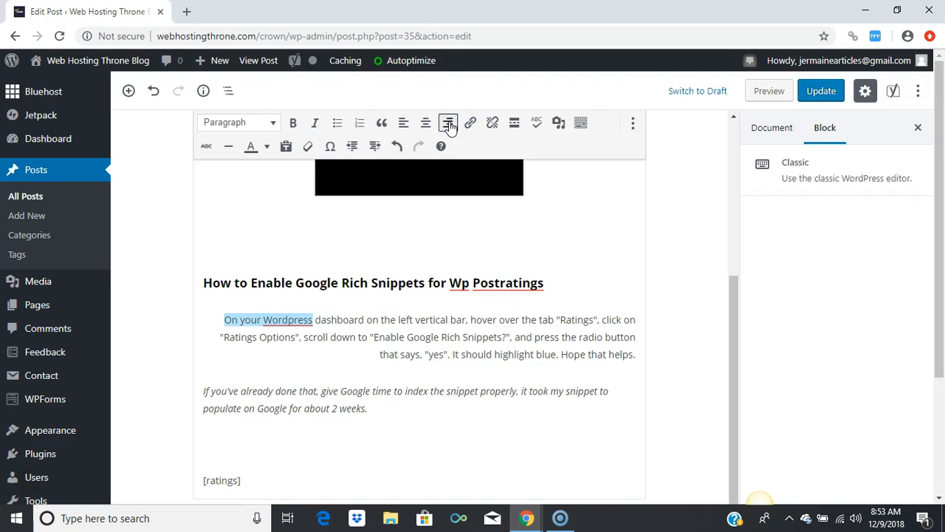
left_click(403, 125)
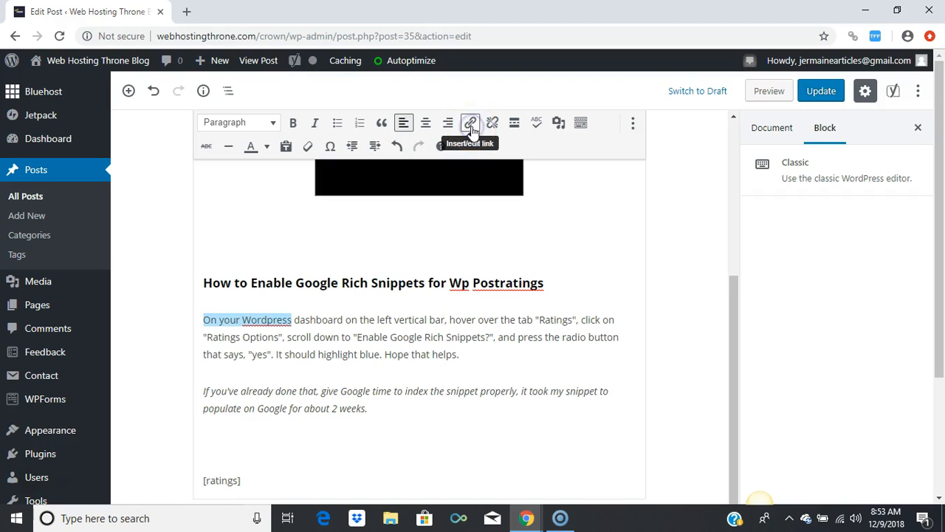
left_click(471, 125)
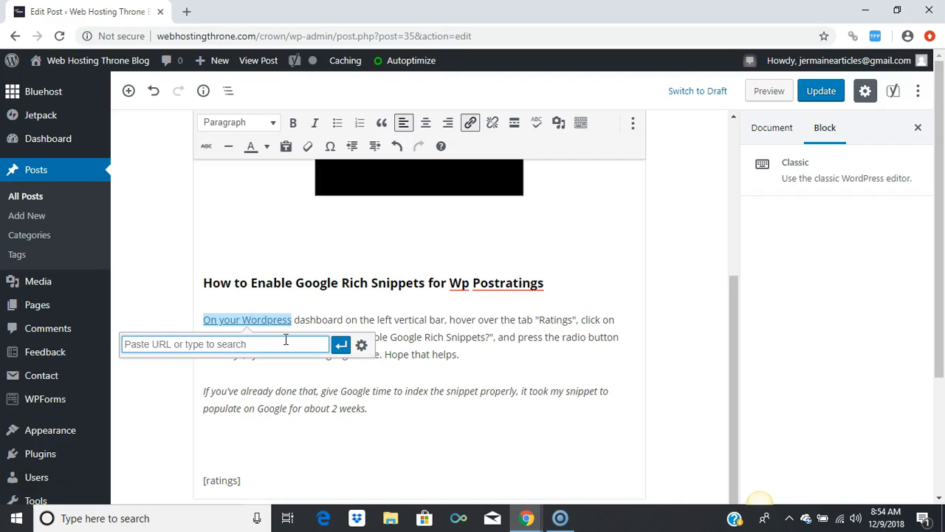
type("cnn")
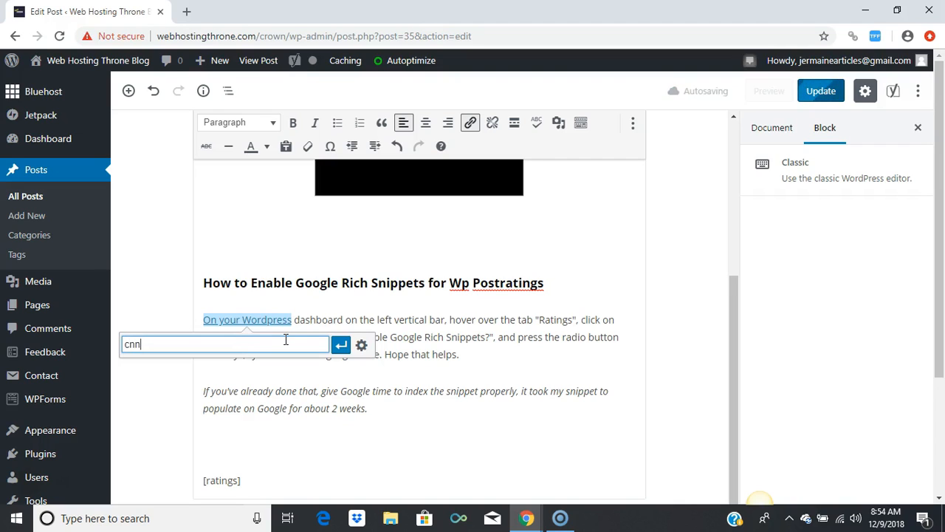
key("BackSpace")
key("BackSpace")
key("BackSpace")
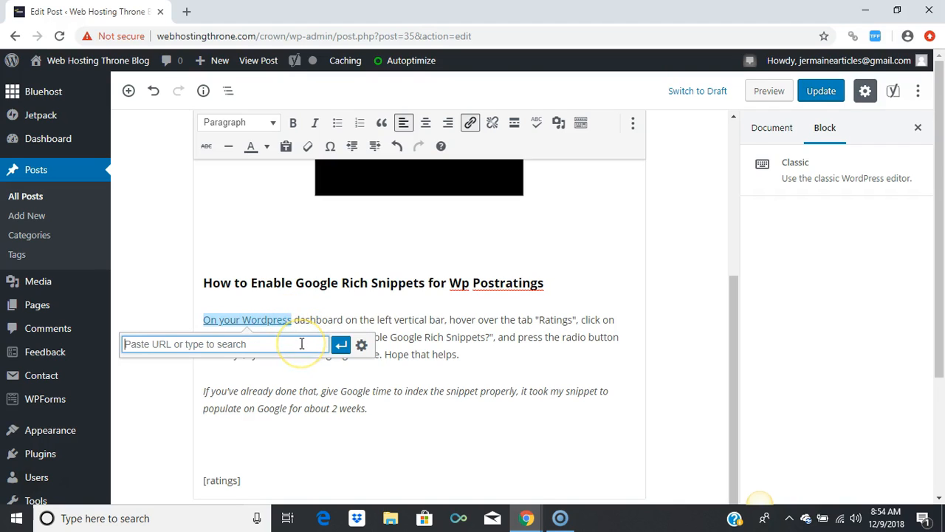
type("www.google.com")
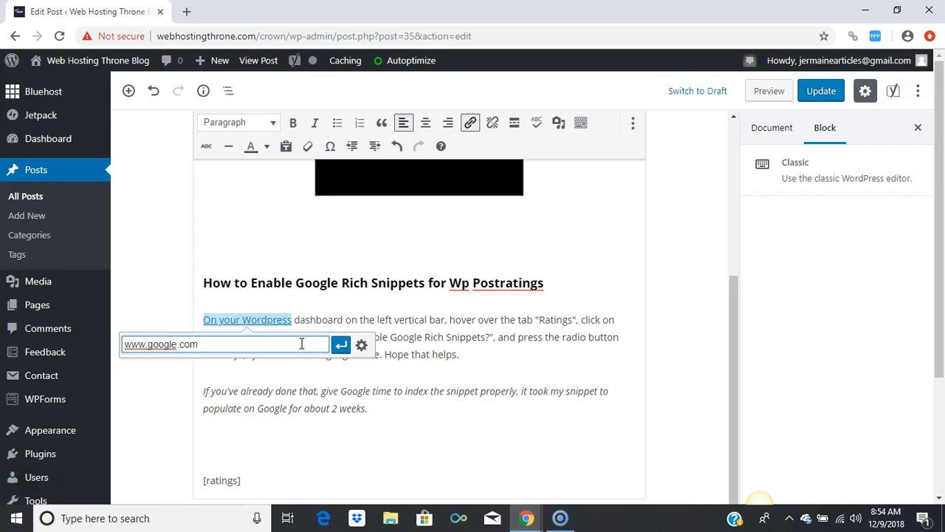
left_click(362, 347)
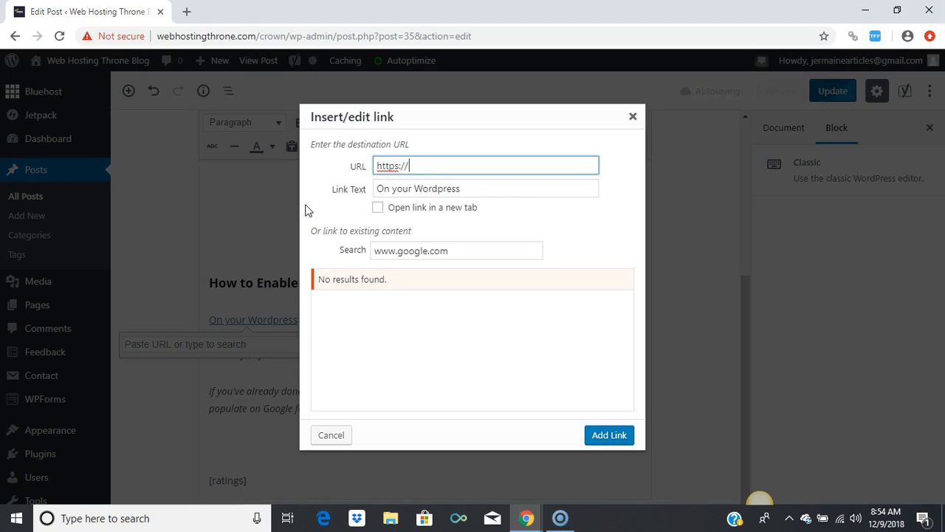
type(".google.com")
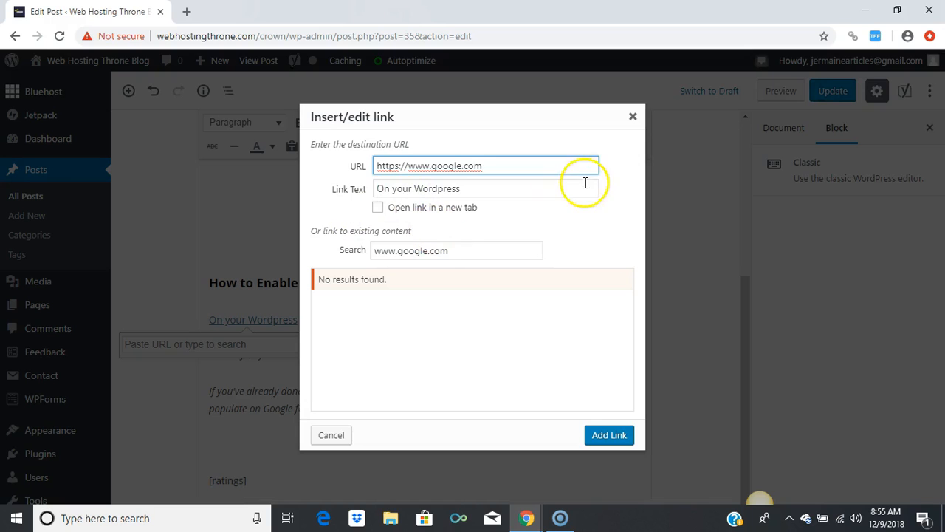
left_click(632, 119)
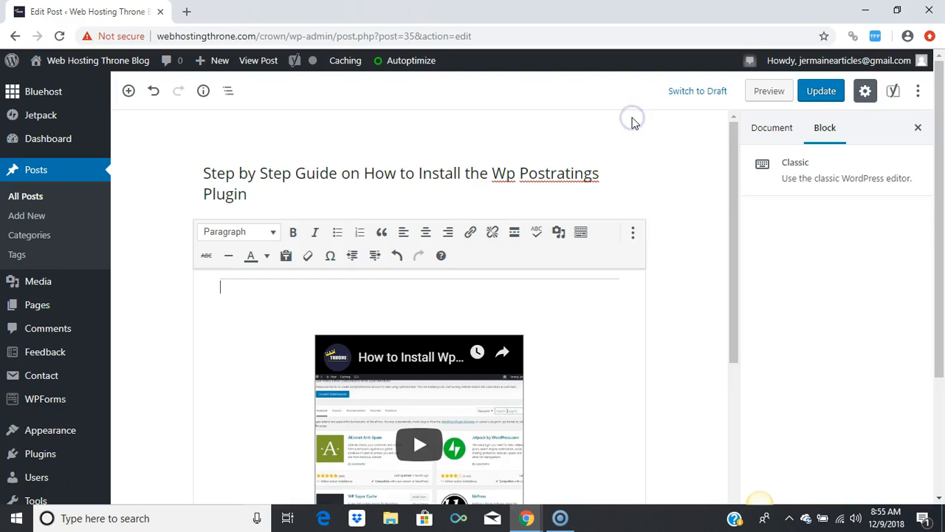
- Reselect the words "On your Wordpress" under the Google Rich Snippets heading, try strikethrough on them and remove it
left_click_drag(736, 264, 731, 374)
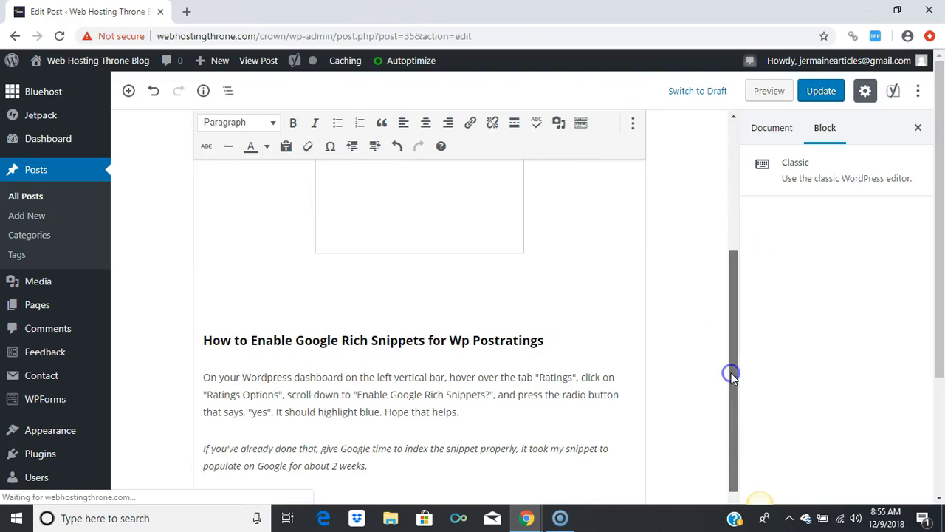
left_click(205, 378)
left_click_drag(204, 378, 292, 377)
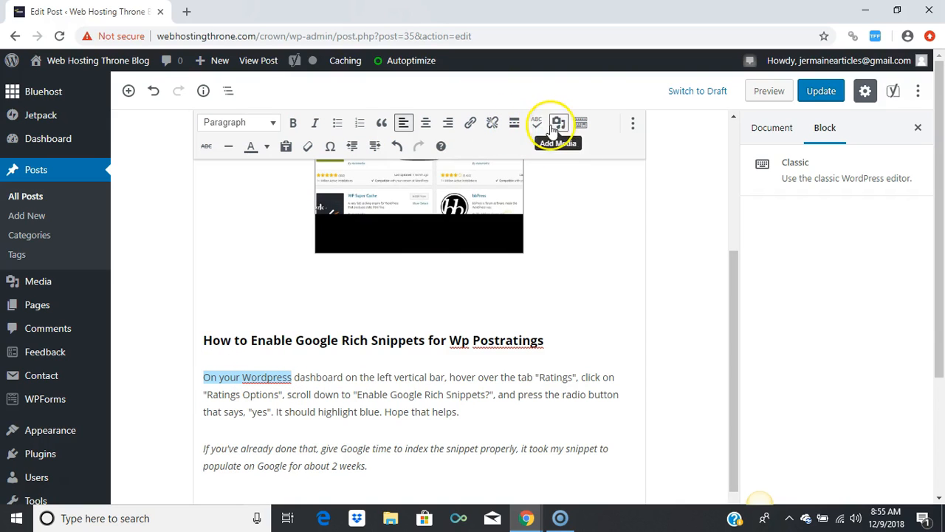
left_click(206, 148)
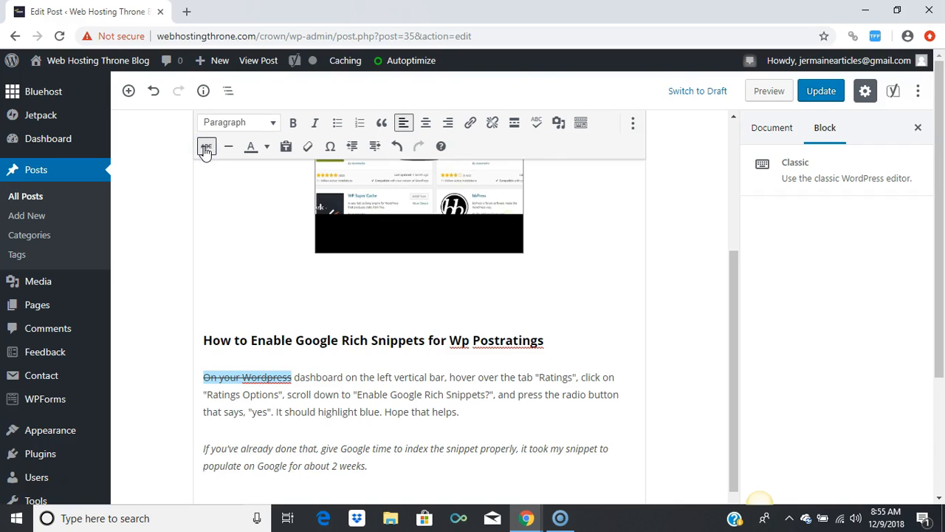
left_click(206, 148)
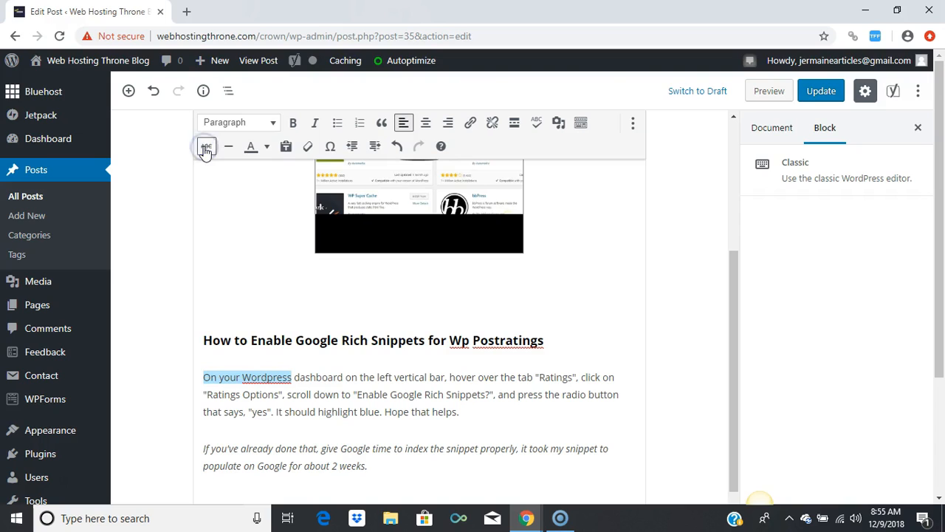
- Try teal and purple as the text color of "On your Wordpress" and set the color to black
left_click(267, 153)
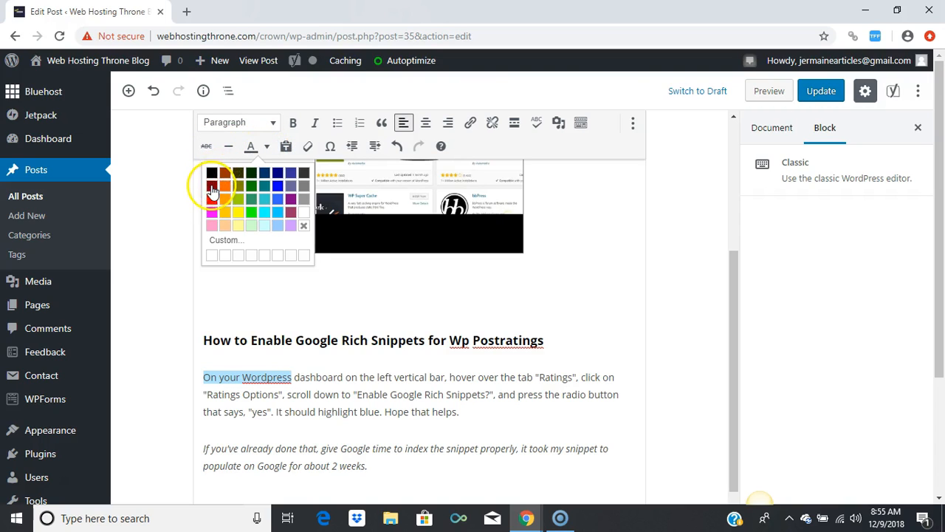
left_click(266, 201)
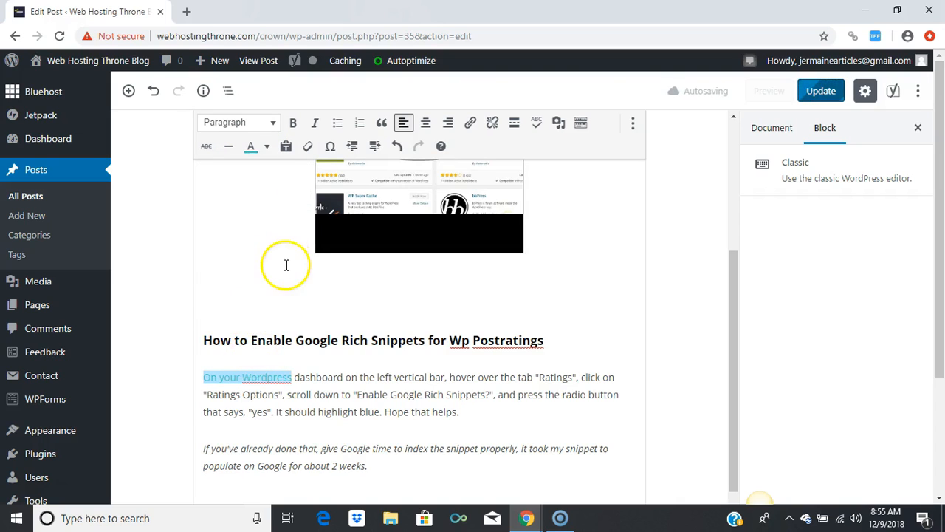
left_click(267, 147)
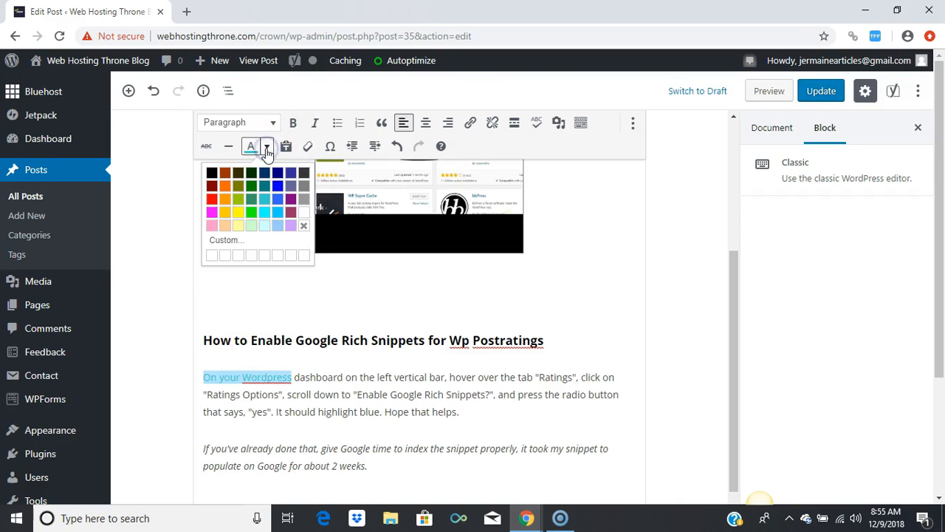
left_click(291, 199)
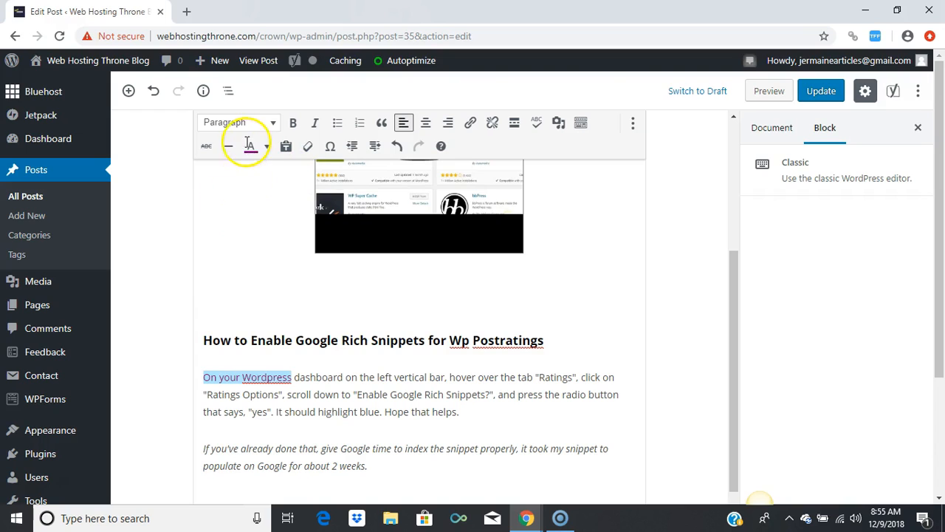
left_click(268, 150)
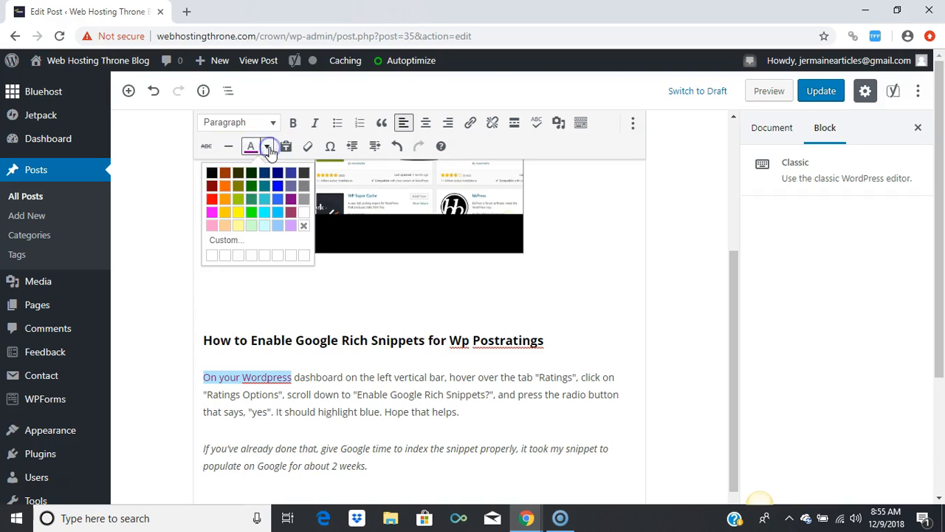
left_click(212, 175)
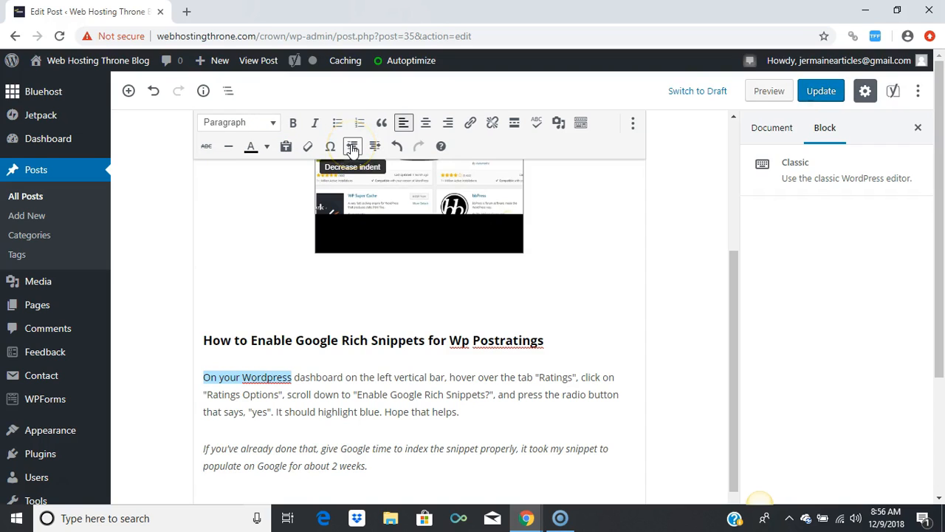
- Try increasing and decreasing the indent of the paragraph starting "On your Wordpress" and deselect the text
left_click(352, 147)
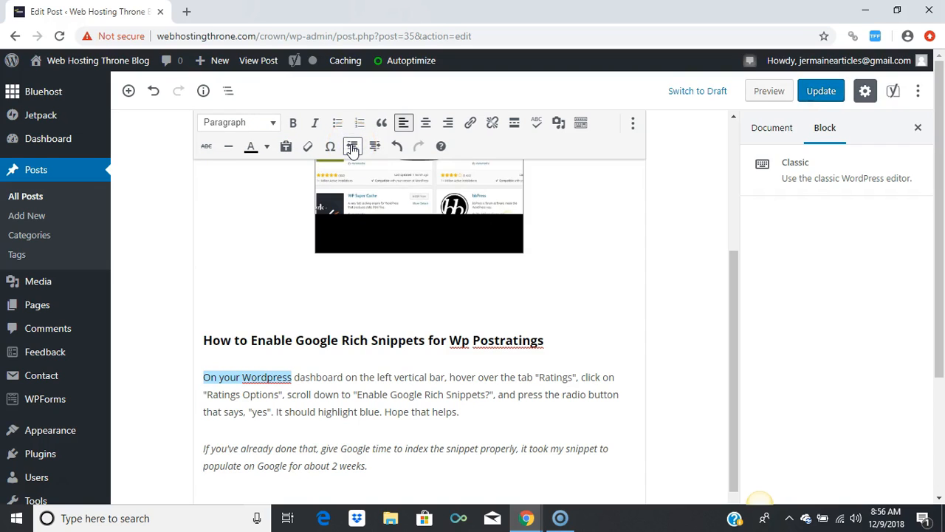
left_click(374, 147)
left_click(376, 146)
double_click(353, 146)
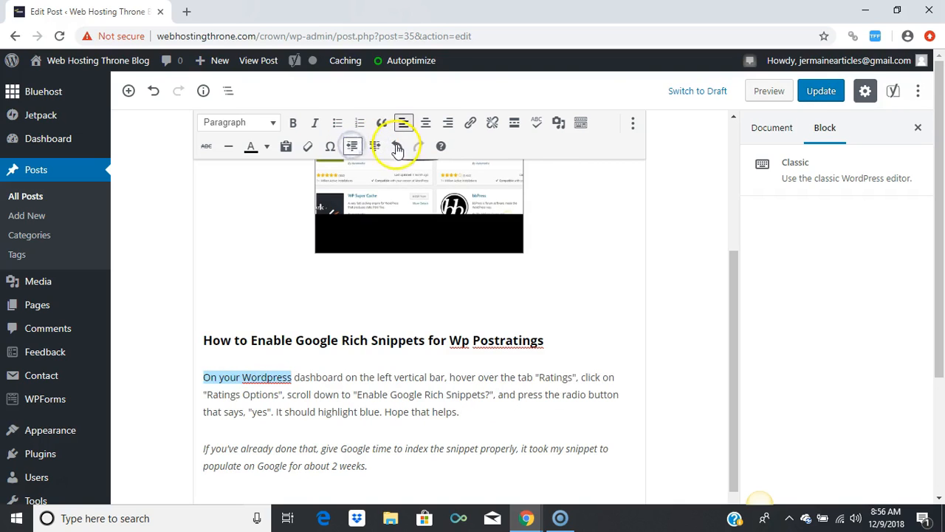
left_click(228, 382)
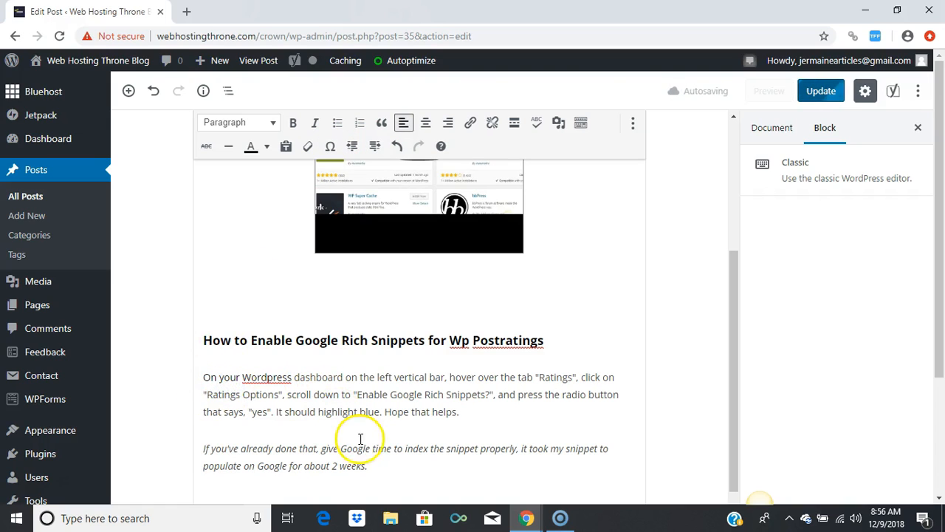
- Place the cursor after "about 2 weeks.", view the special characters available for insertion and close the list
left_click(397, 466)
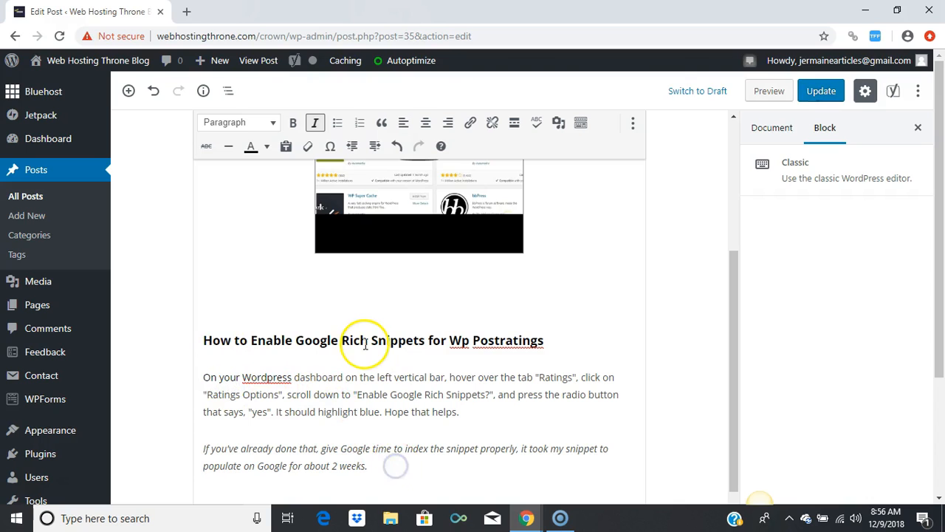
left_click(331, 147)
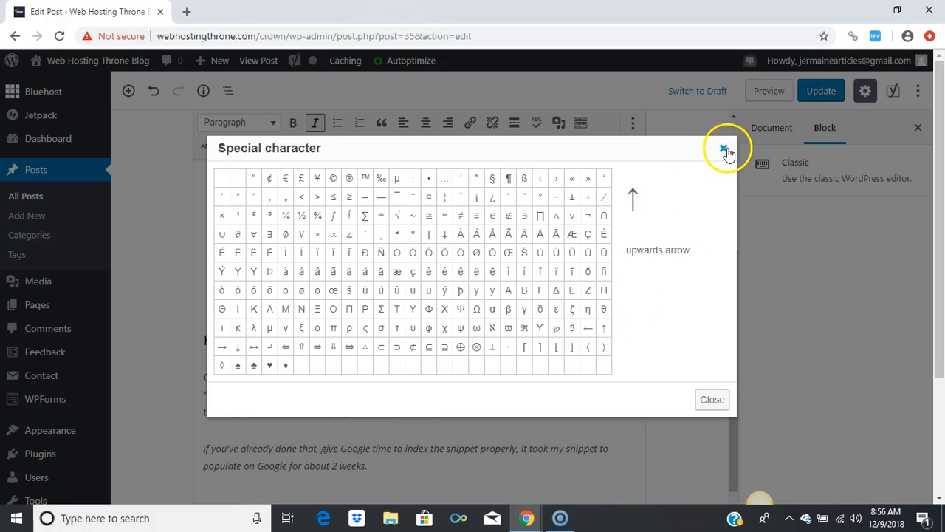
left_click(724, 149)
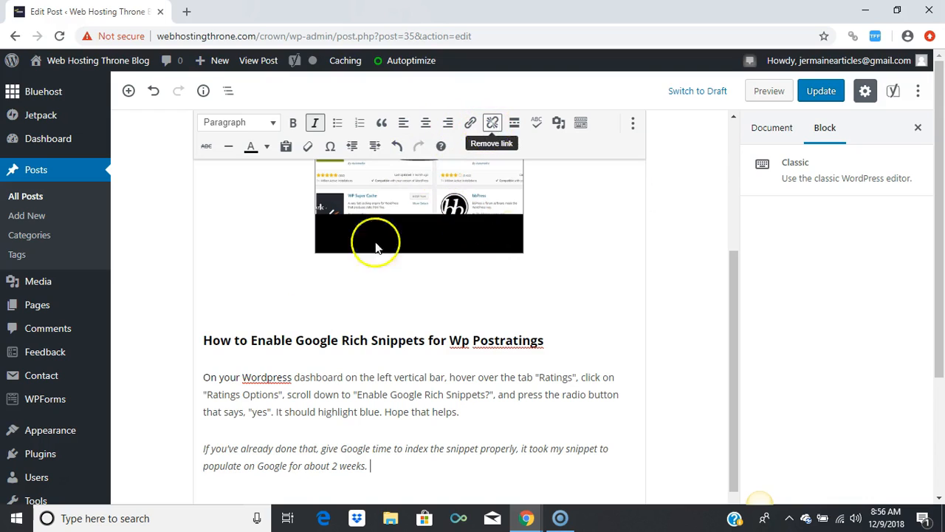
left_click_drag(204, 378, 293, 378)
left_click(203, 377)
left_click(471, 123)
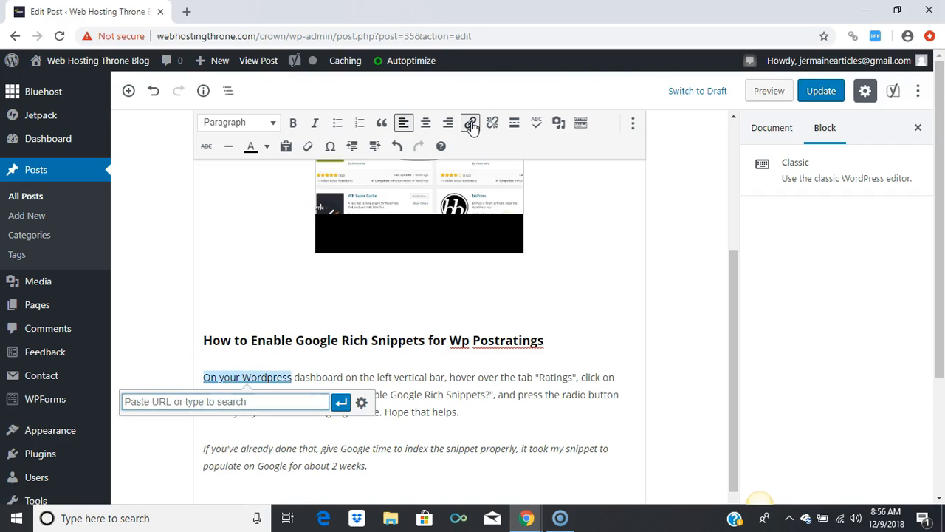
type("https://google.com")
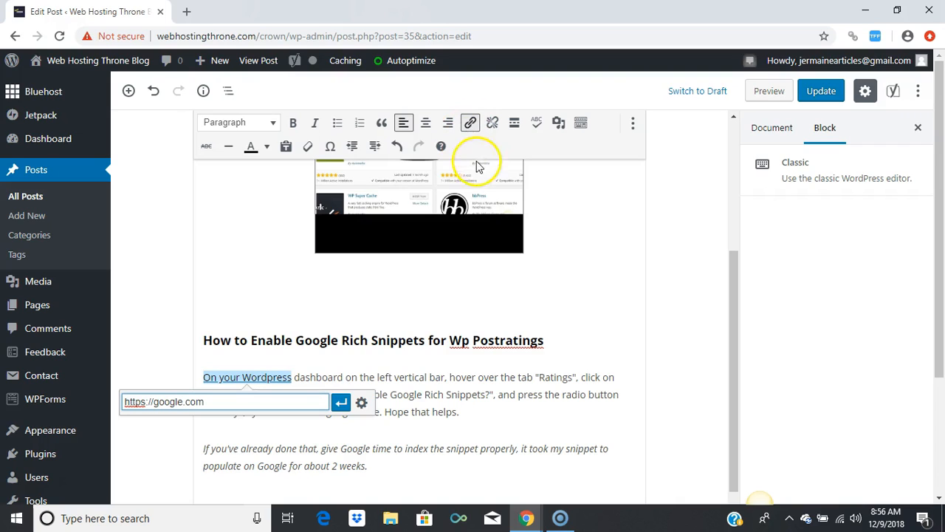
left_click(341, 400)
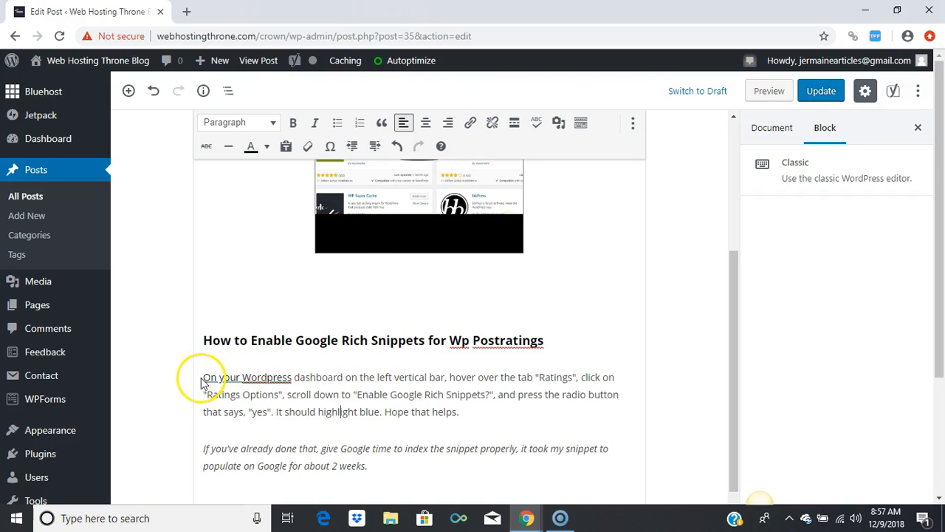
left_click(268, 378)
left_click(296, 379)
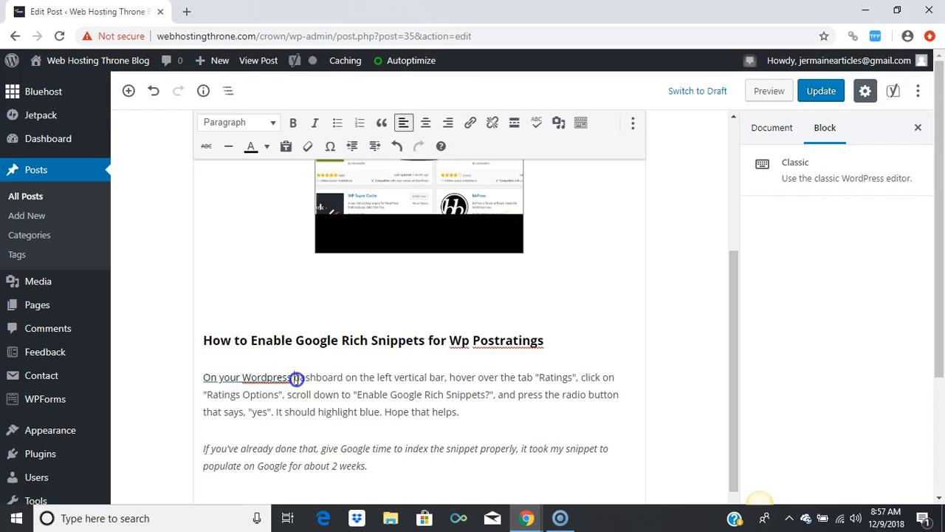
left_click(290, 378)
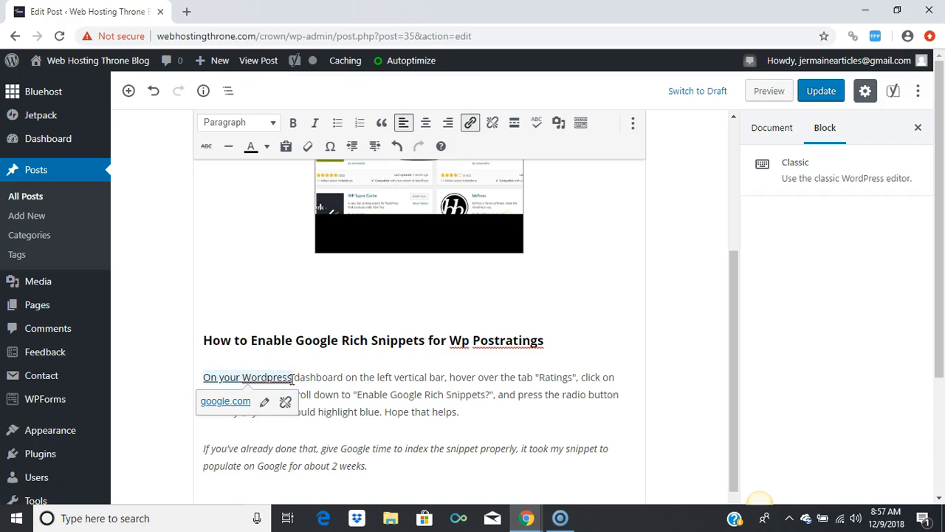
- Remove the link from the words "On your Wordpress" and update the post
left_click(493, 123)
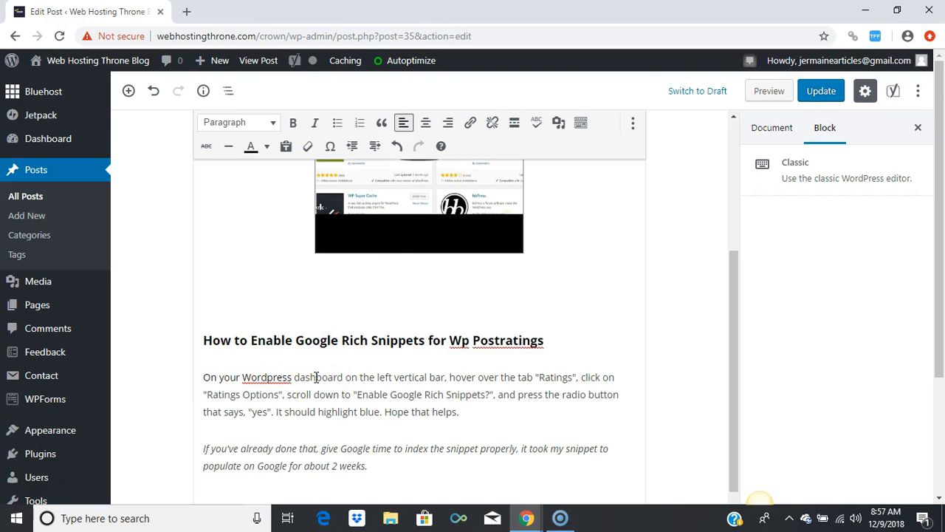
left_click_drag(734, 360, 731, 152)
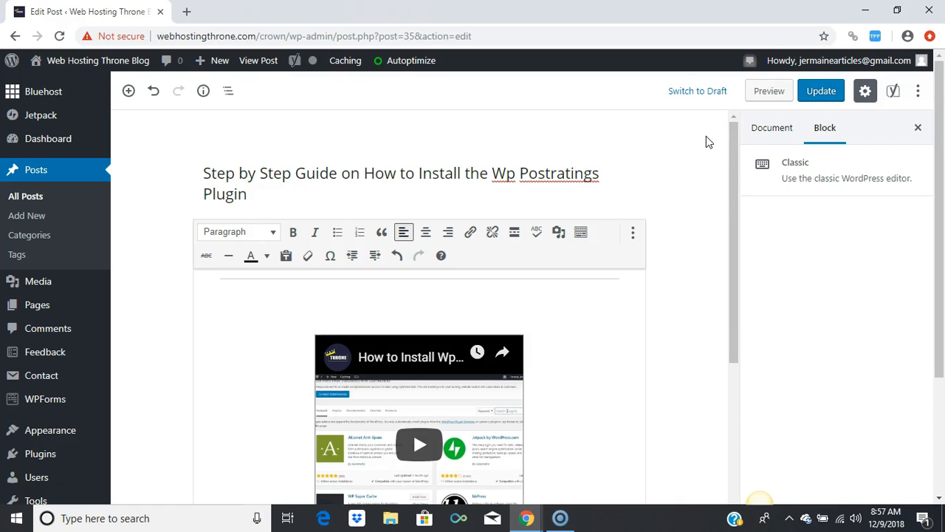
left_click(821, 94)
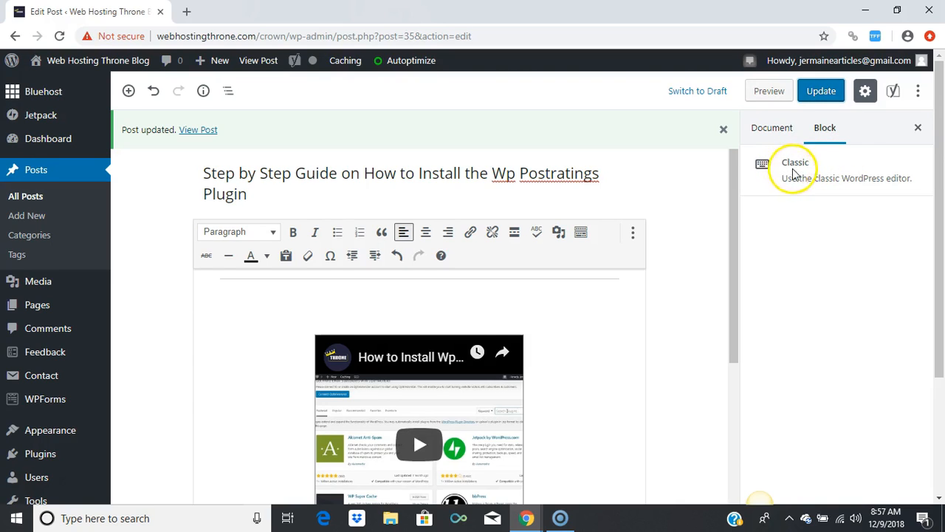
- In the document settings, set the post's visibility to hide it on the front page
scroll(849, 162, "down", 1)
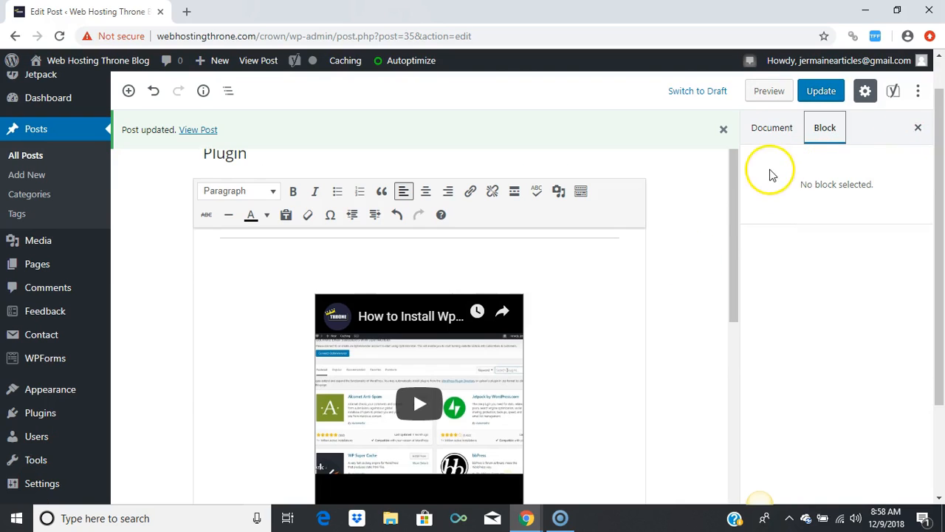
left_click(775, 130)
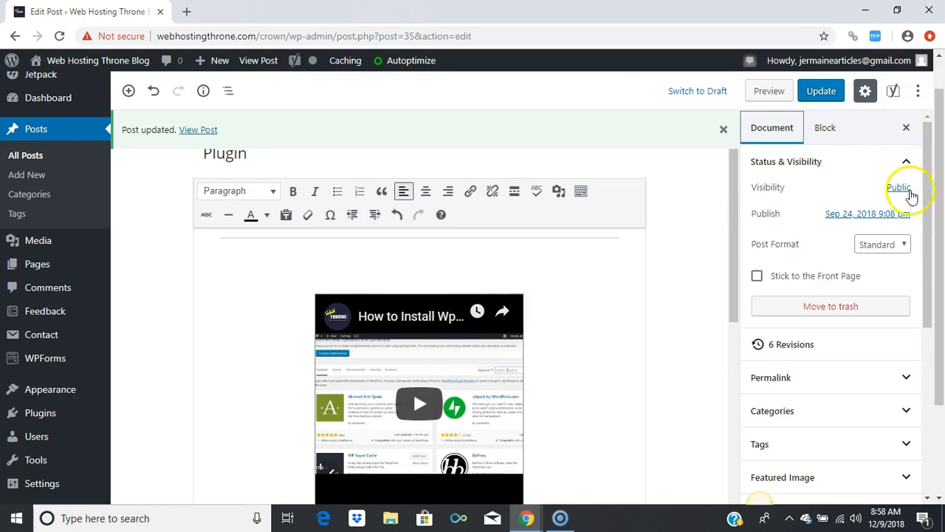
left_click_drag(927, 185, 925, 363)
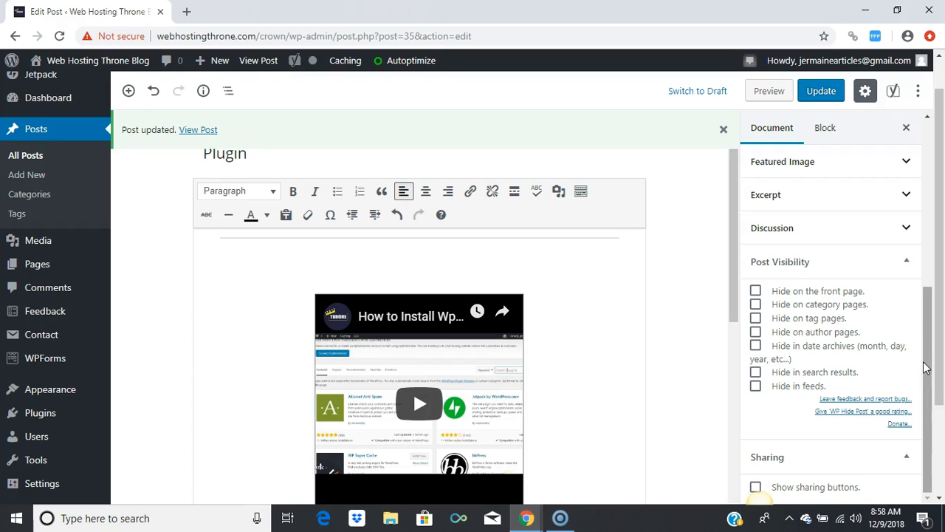
left_click(755, 292)
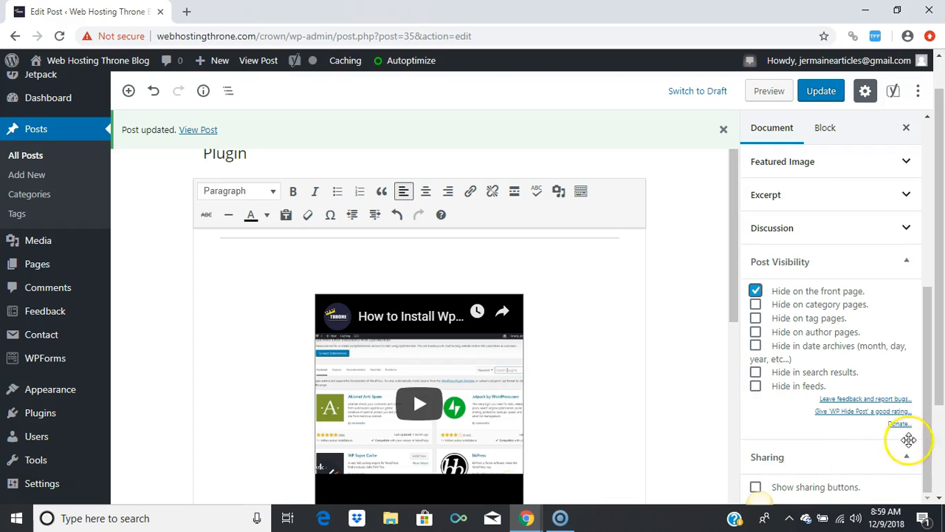
- Enable the sharing buttons for the post
left_click_drag(928, 446, 931, 468)
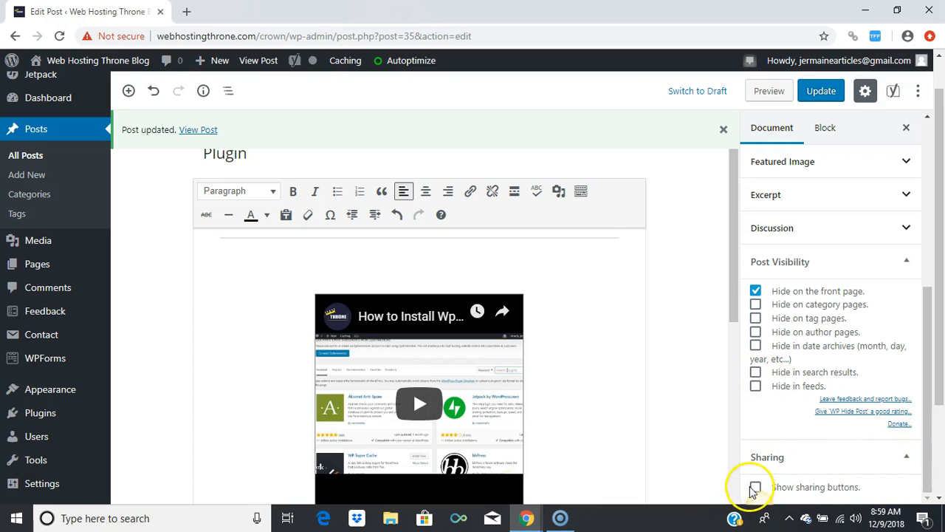
left_click(939, 397)
left_click_drag(939, 397, 939, 412)
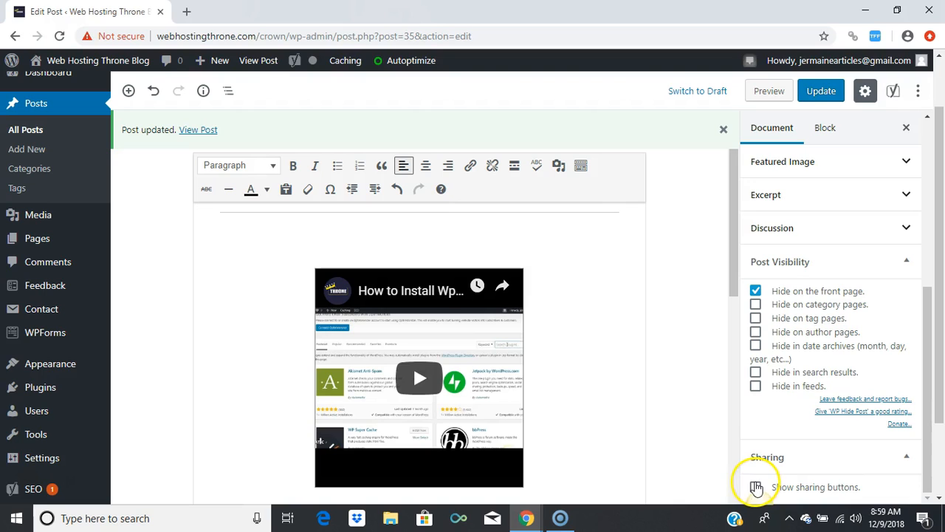
left_click(754, 486)
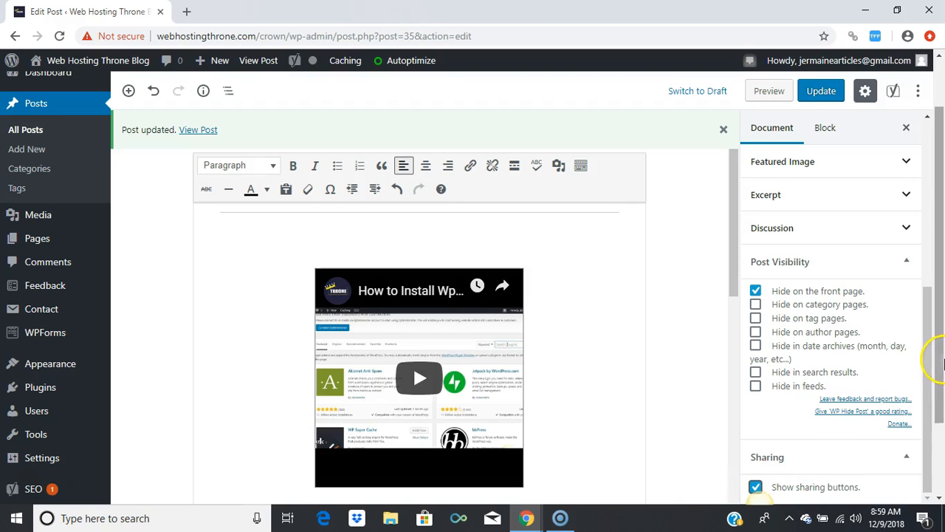
- Update the post and visit the site's front page to check which posts are displayed
left_click_drag(943, 323, 942, 313)
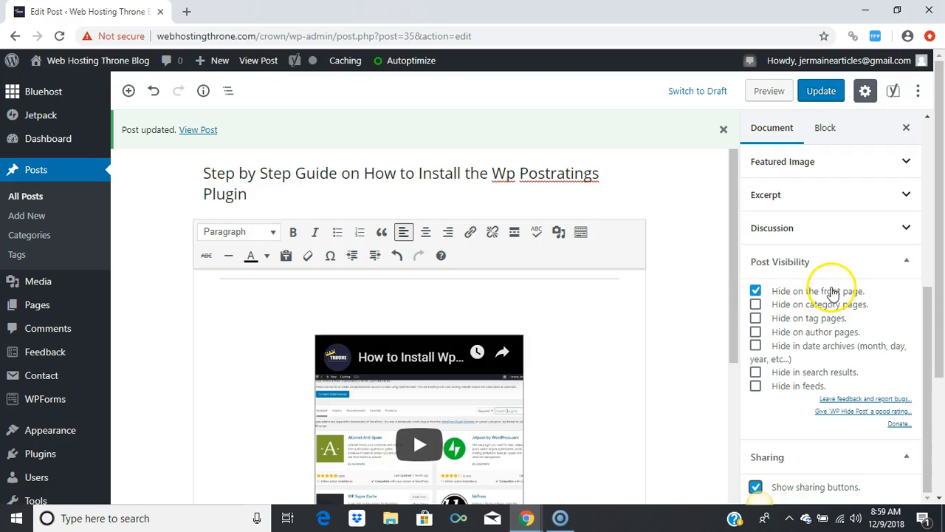
left_click(824, 92)
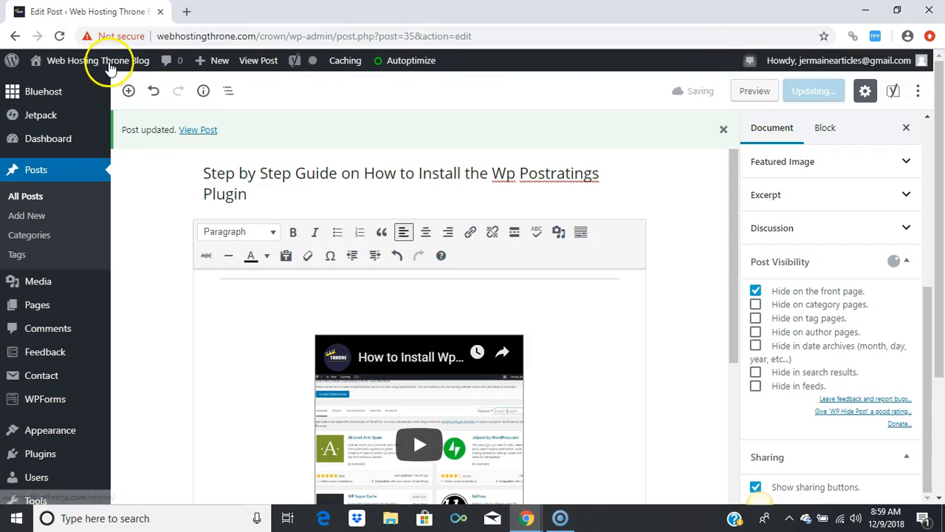
mouse_move(108, 66)
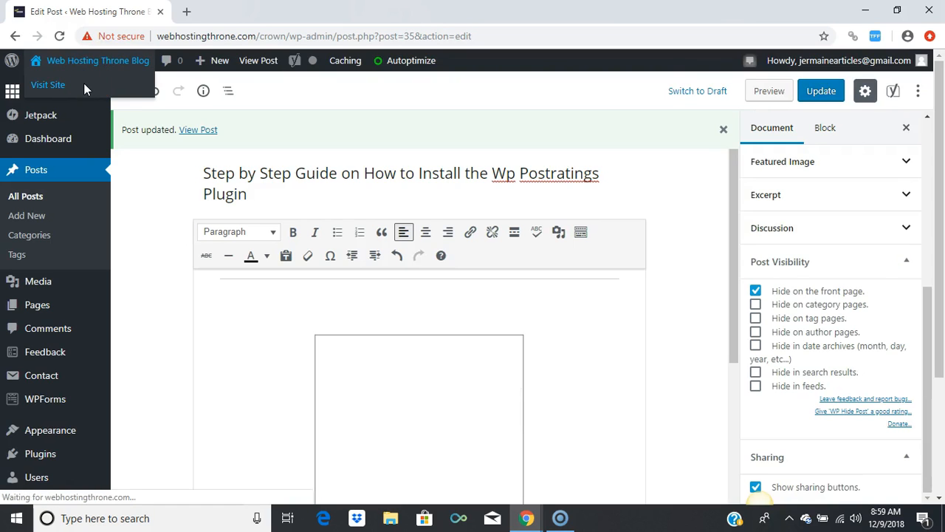
left_click(58, 84)
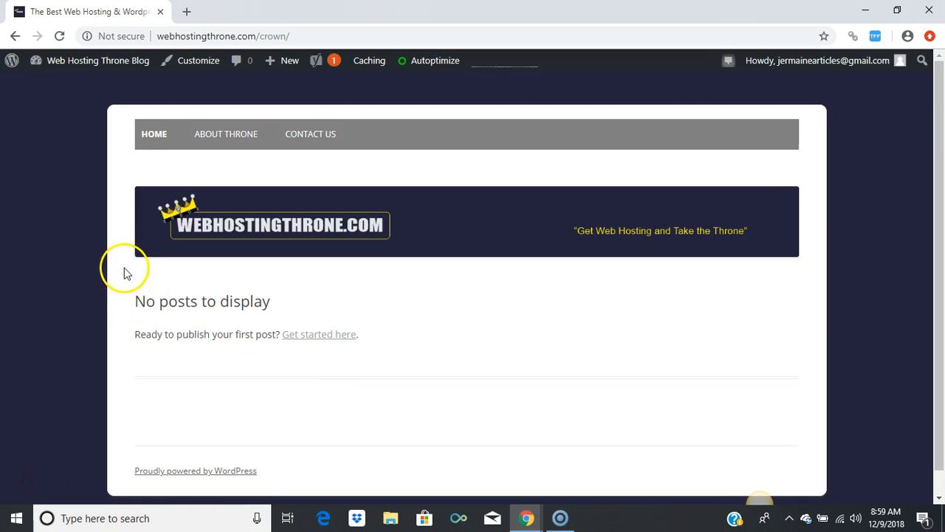
- Go back to editing the post, turn off hiding it on the front page, and update it
mouse_move(109, 74)
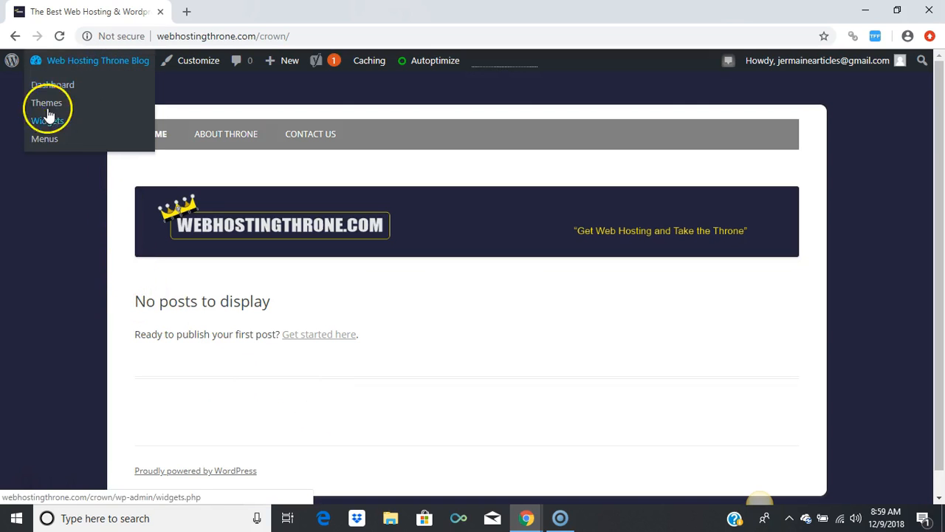
left_click(12, 36)
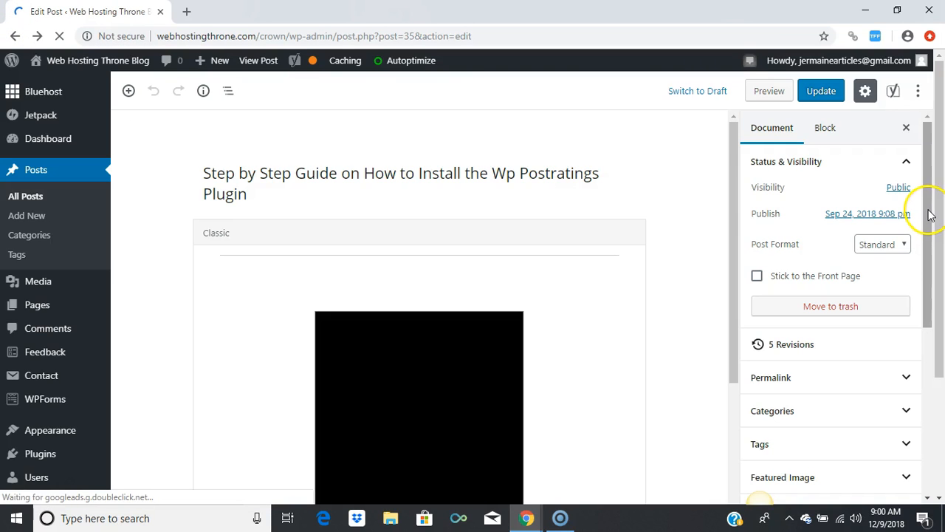
left_click_drag(931, 283, 924, 382)
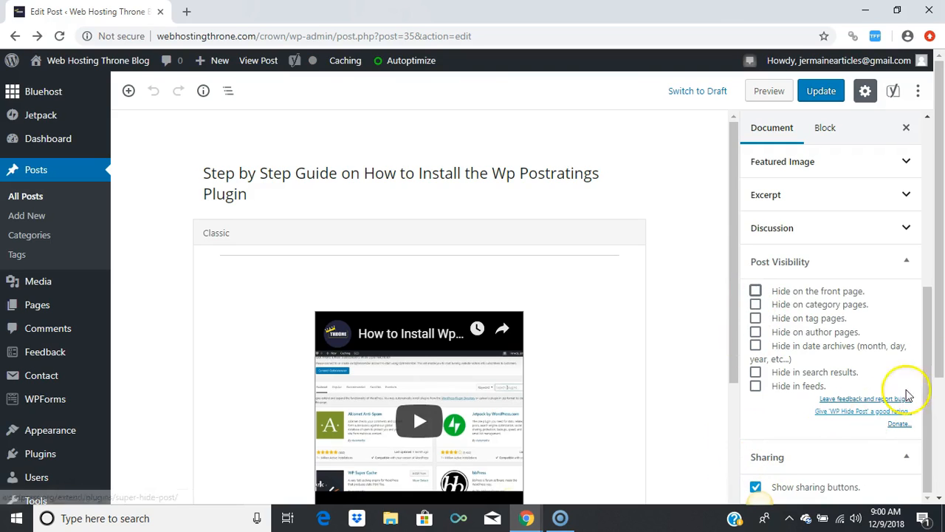
left_click(813, 89)
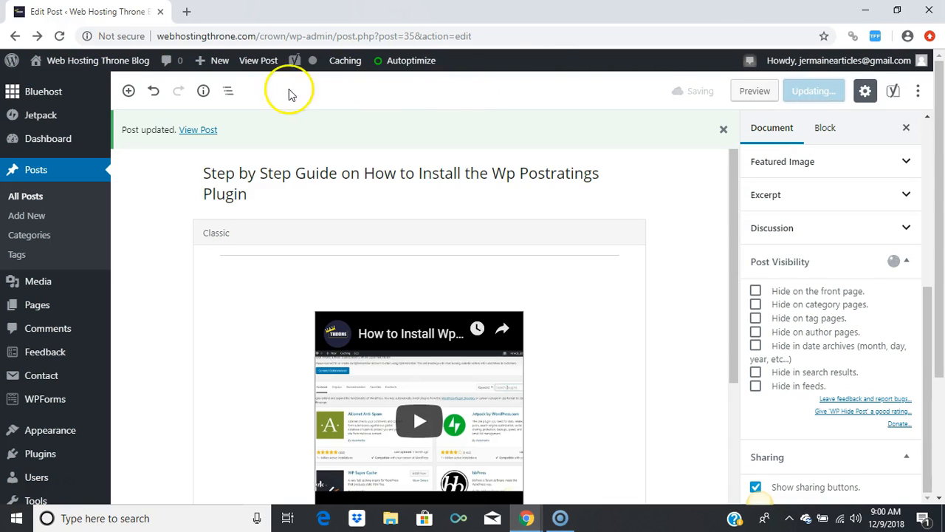
- Visit the site's front page and look over the "Step by Step Guide on How to Install the Wp Postratings Plugin" post
mouse_move(116, 67)
left_click(83, 86)
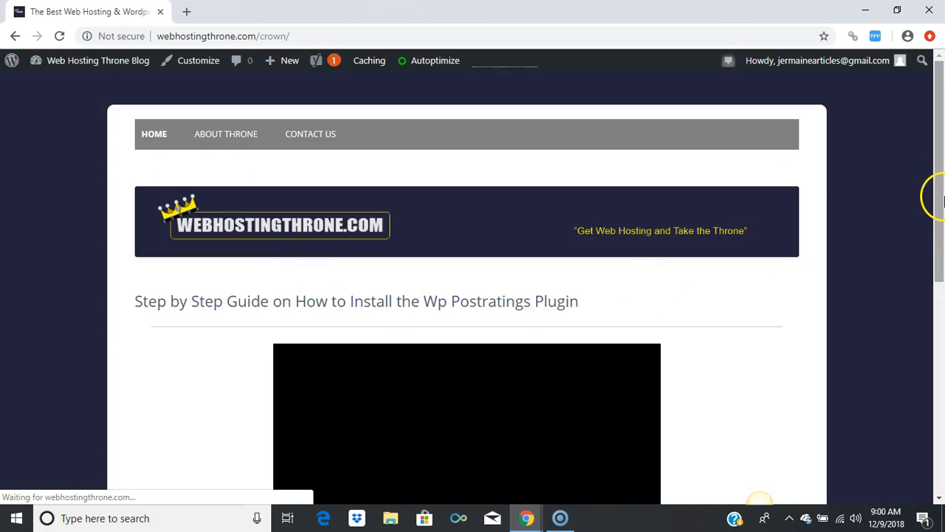
mouse_move(939, 239)
left_mouse_down()
mouse_move(941, 410)
mouse_move(942, 145)
mouse_move(941, 257)
mouse_move(941, 201)
mouse_move(941, 249)
left_mouse_up()
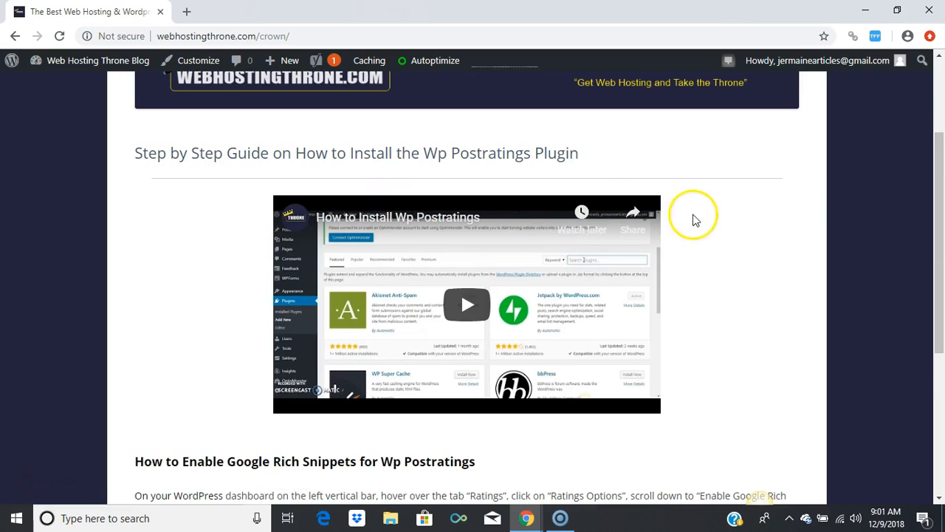
mouse_move(942, 193)
left_mouse_down()
mouse_move(942, 302)
mouse_move(942, 179)
left_mouse_up()
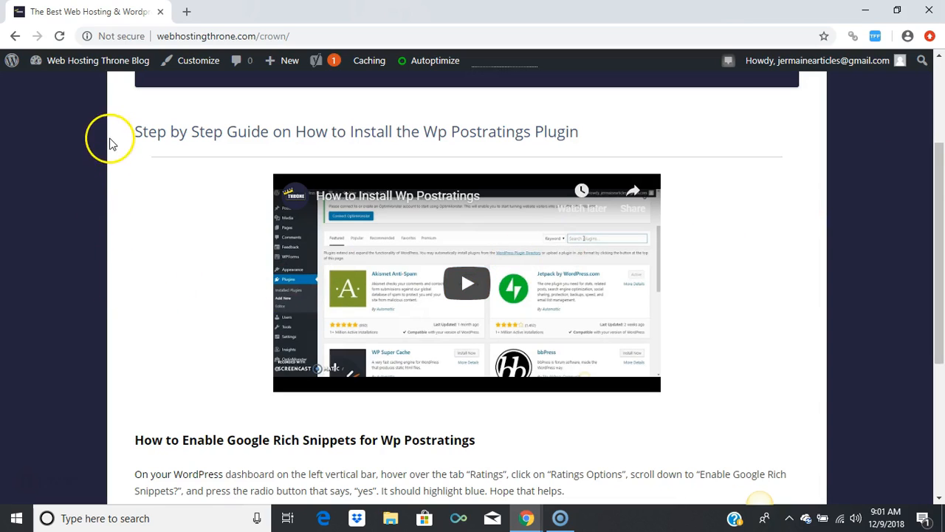
- Return to the dashboard, open the page for adding new plugins, and search for "super hide post"
mouse_move(83, 62)
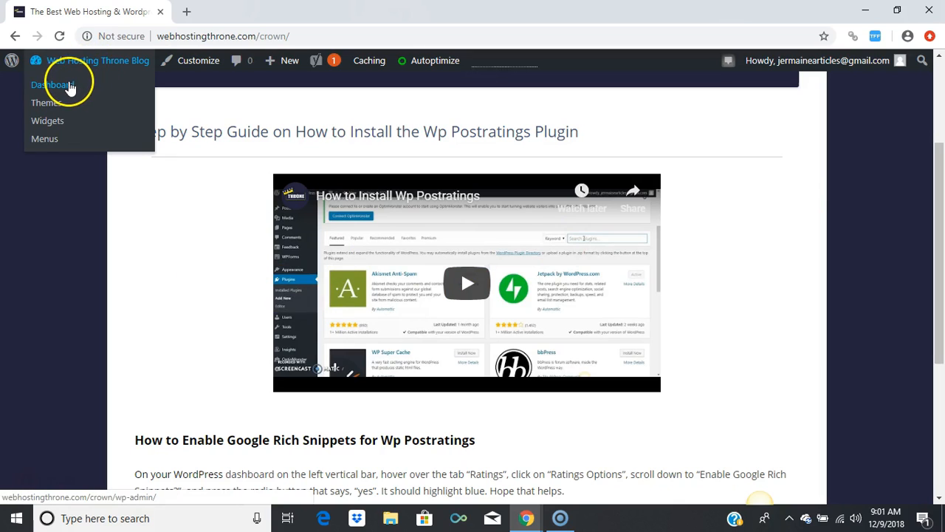
left_click(70, 87)
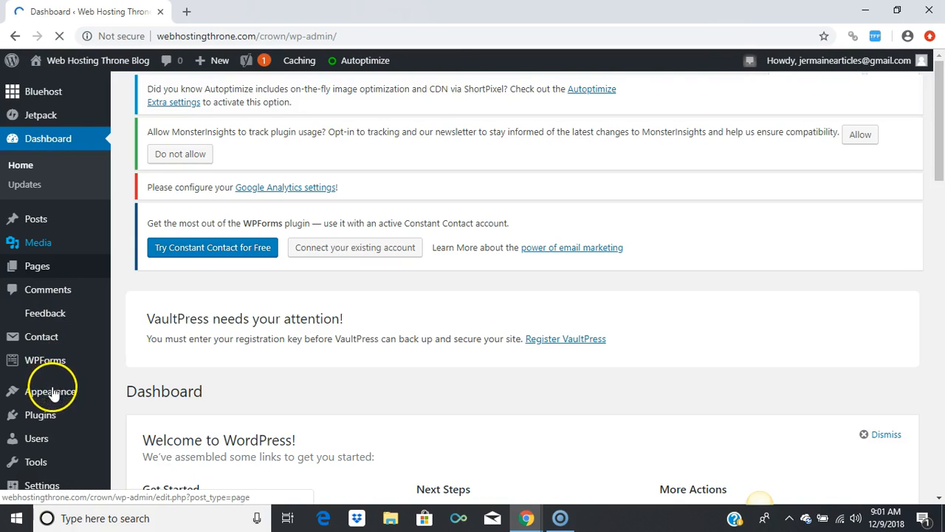
mouse_move(46, 417)
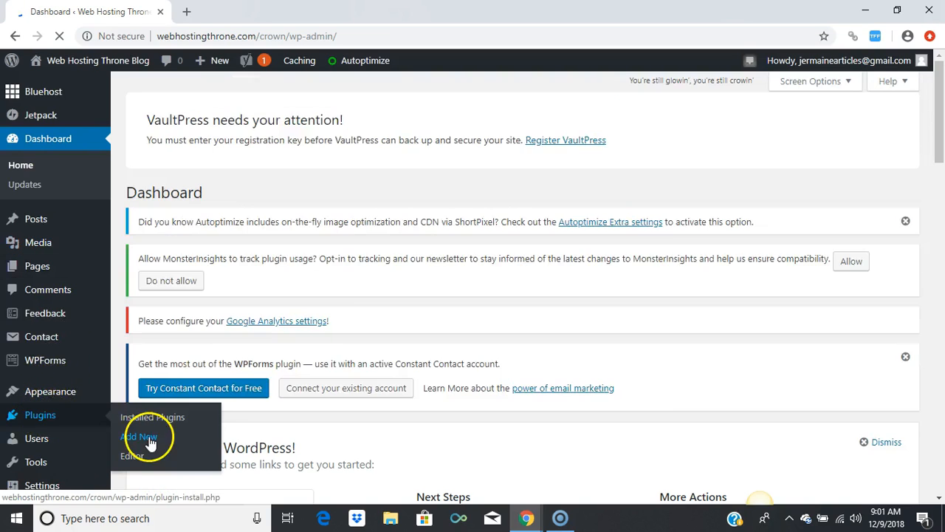
left_click(147, 438)
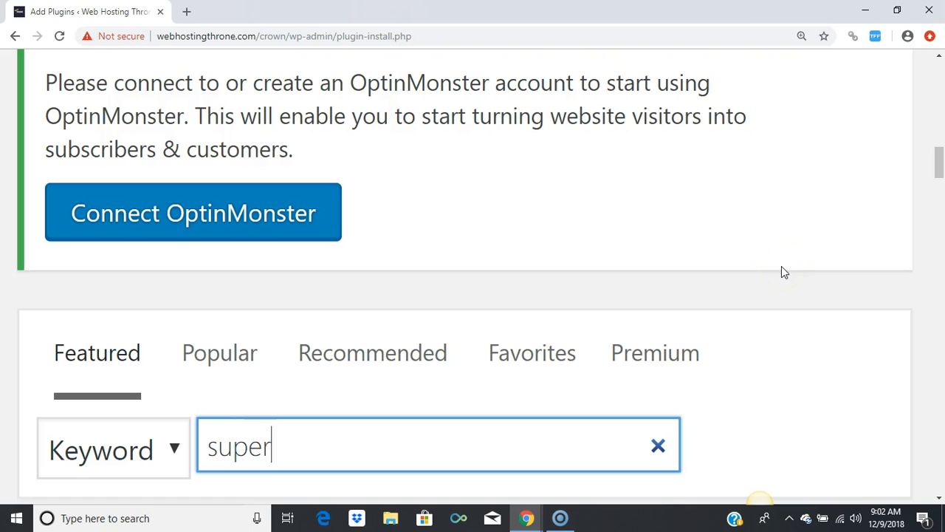
type("hid")
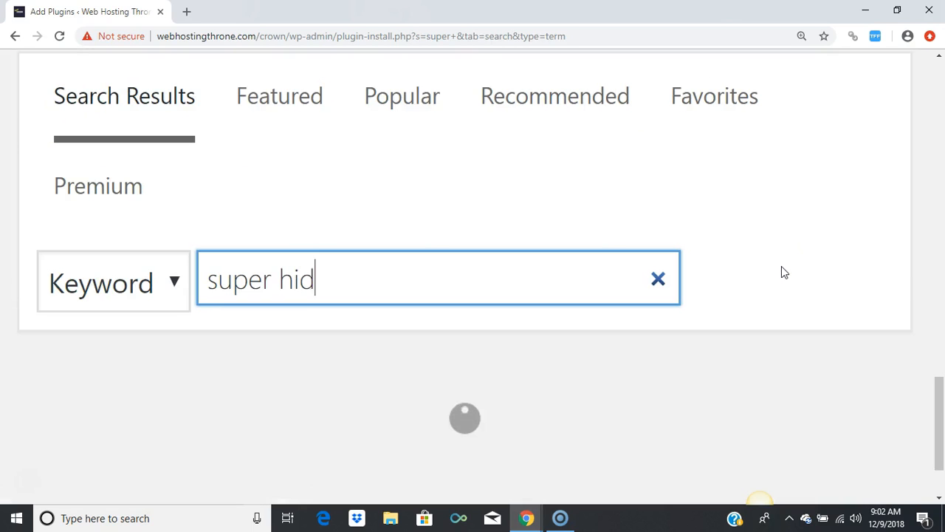
type("e post")
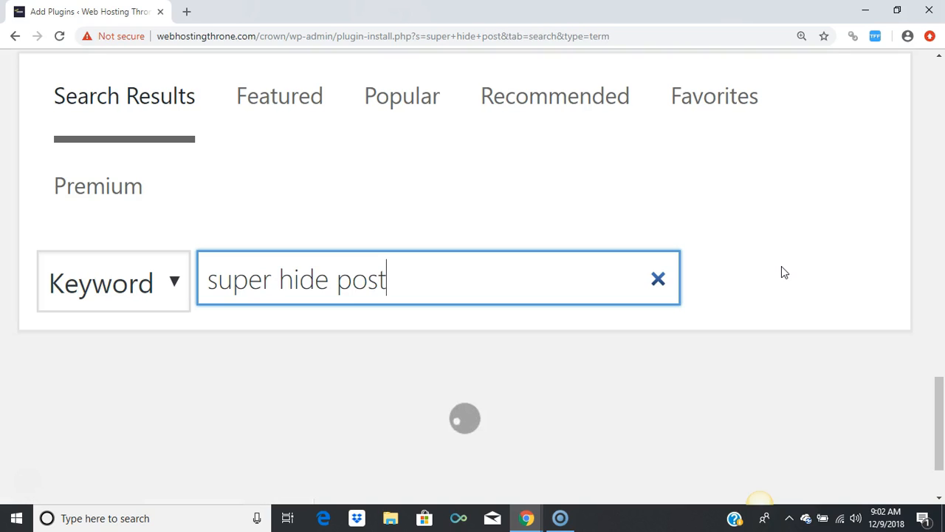
- Reset the page zoom to 100% and find the Super Hide Post plugin in the search results
left_click(803, 37)
left_click(784, 60)
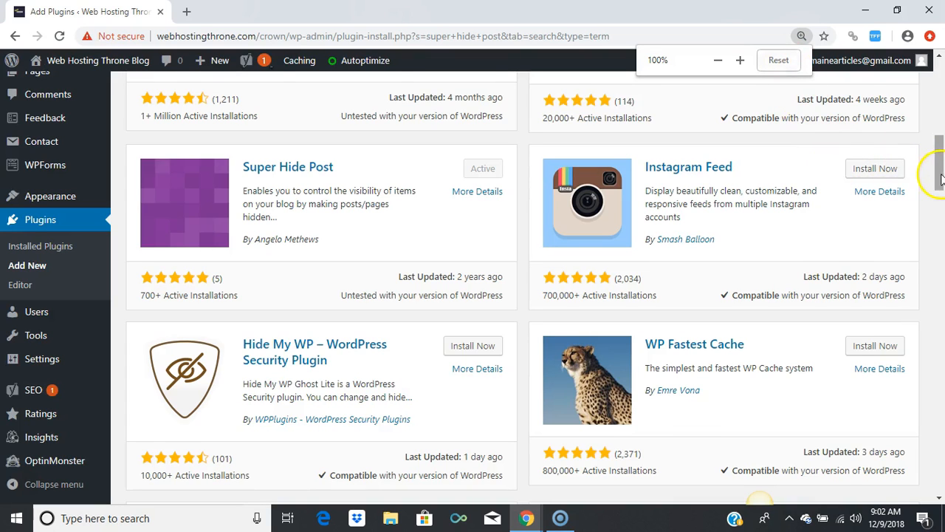
mouse_move(941, 177)
left_mouse_down()
mouse_move(939, 154)
mouse_move(937, 181)
left_mouse_up()
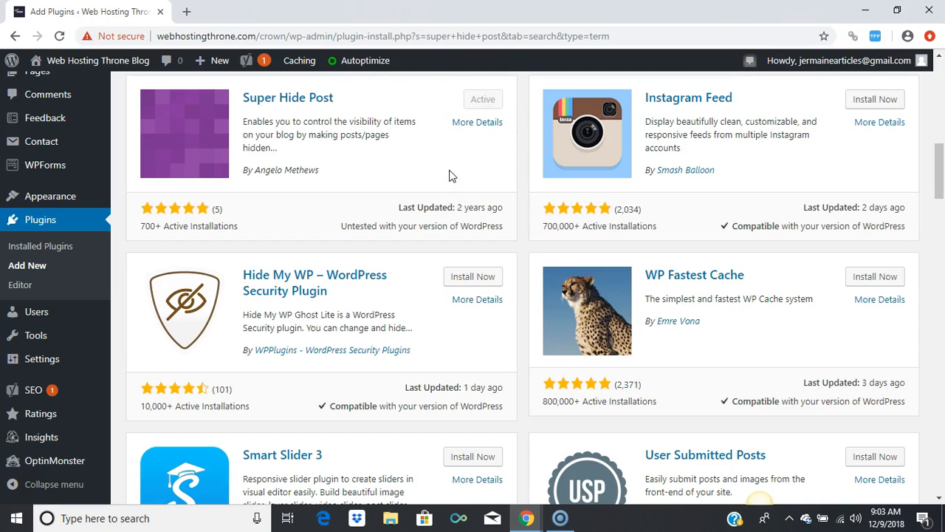
- View the ratings administration pages available on the site
mouse_move(81, 413)
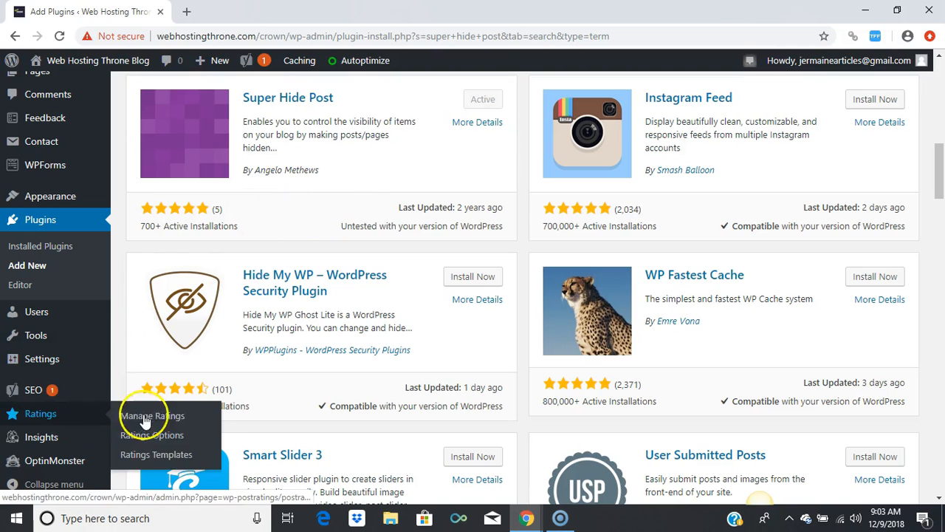